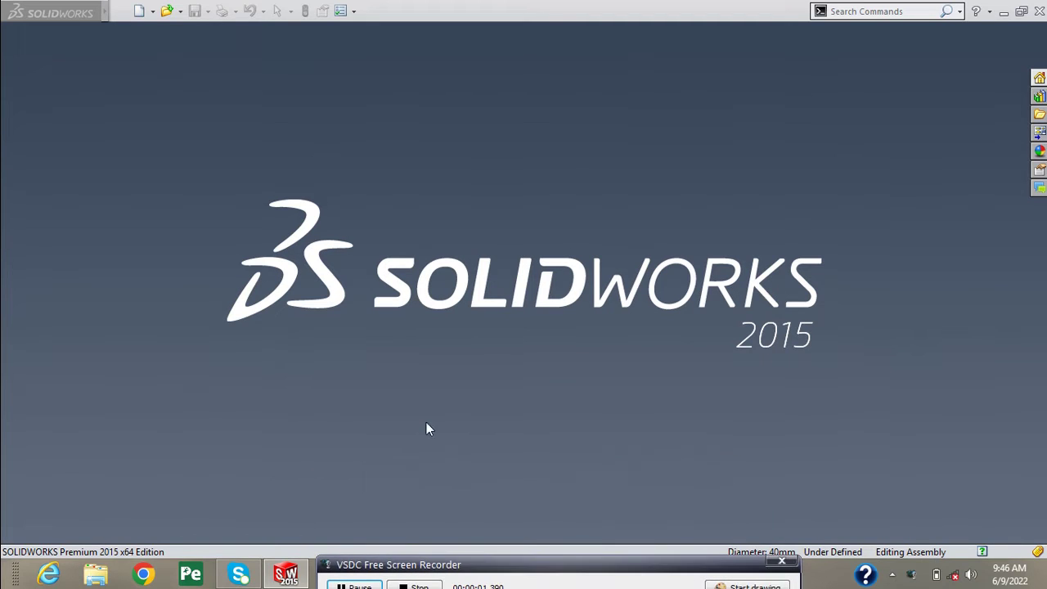
# Step: Create a new assembly and load the frame, Pulley 01 and pulley 02 for insertion
pyautogui.click(139, 11)
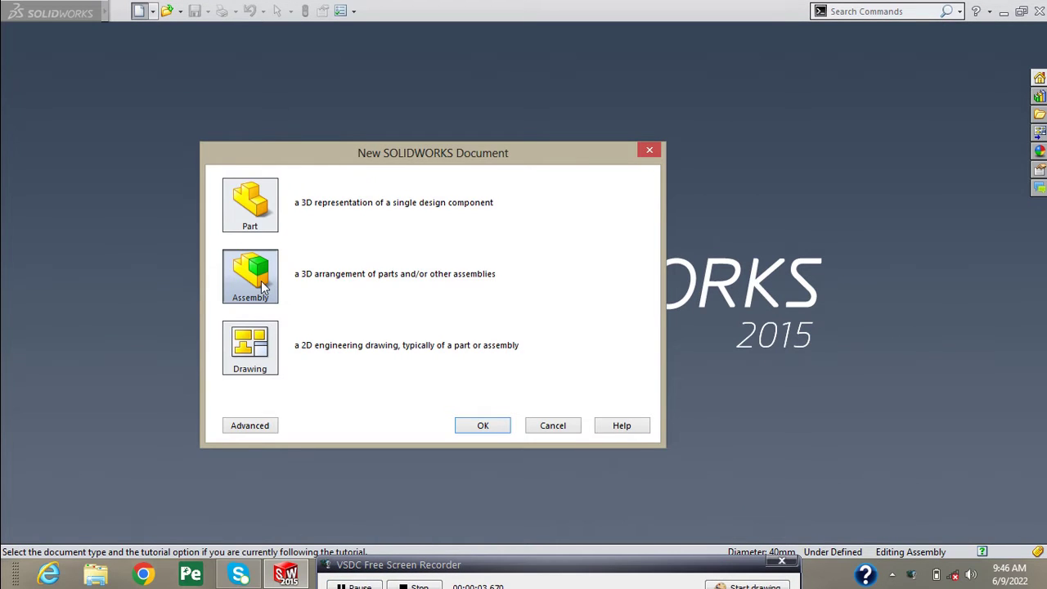
pyautogui.click(483, 426)
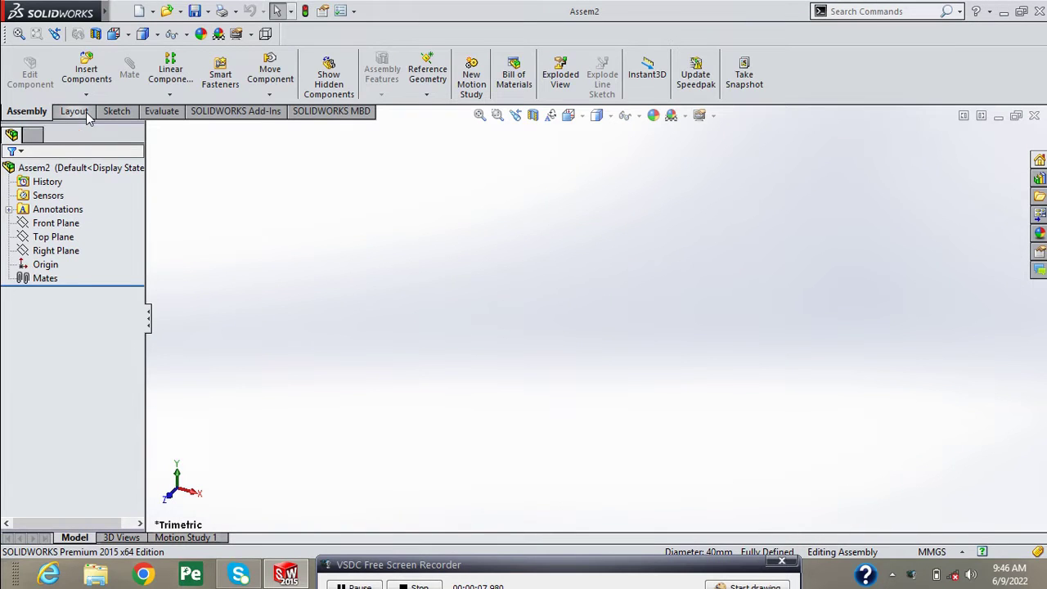
pyautogui.click(65, 469)
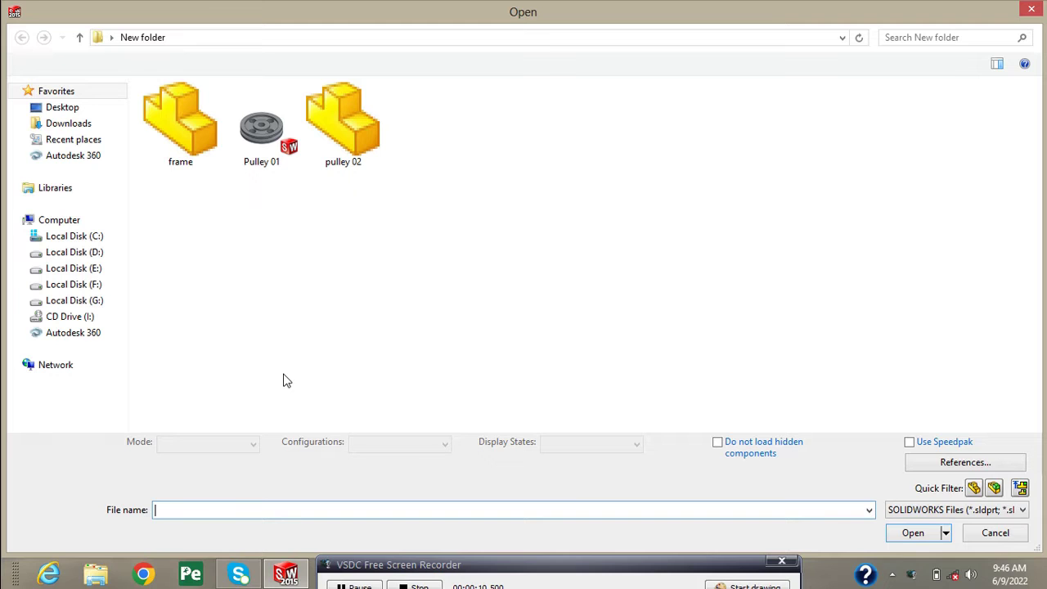
pyautogui.click(197, 139)
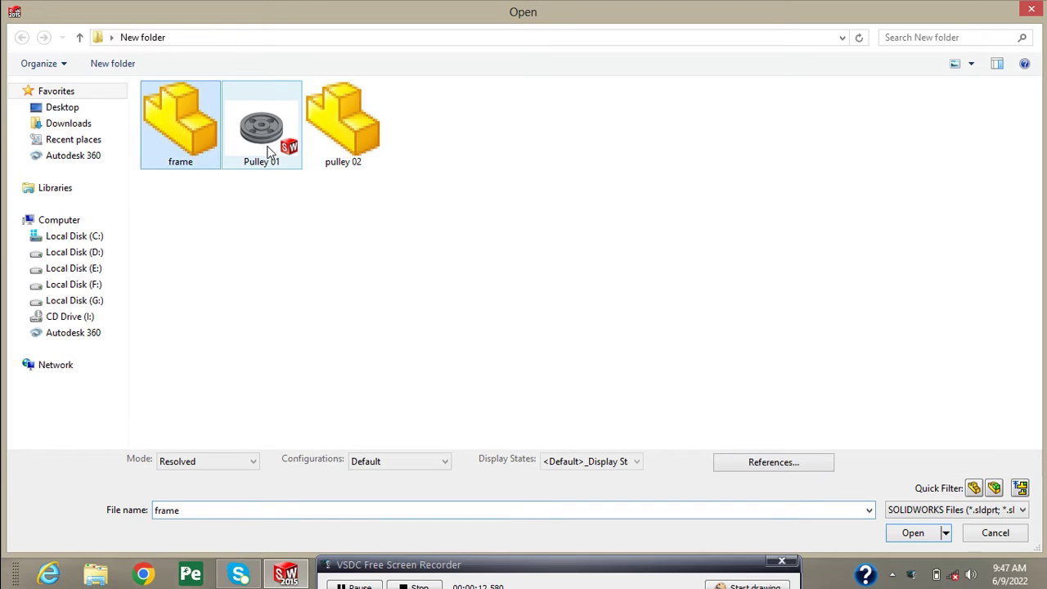
pyautogui.keyDown('ctrl'); pyautogui.click(272, 153); pyautogui.keyUp('ctrl')
pyautogui.keyDown('ctrl'); pyautogui.click(366, 145); pyautogui.keyUp('ctrl')
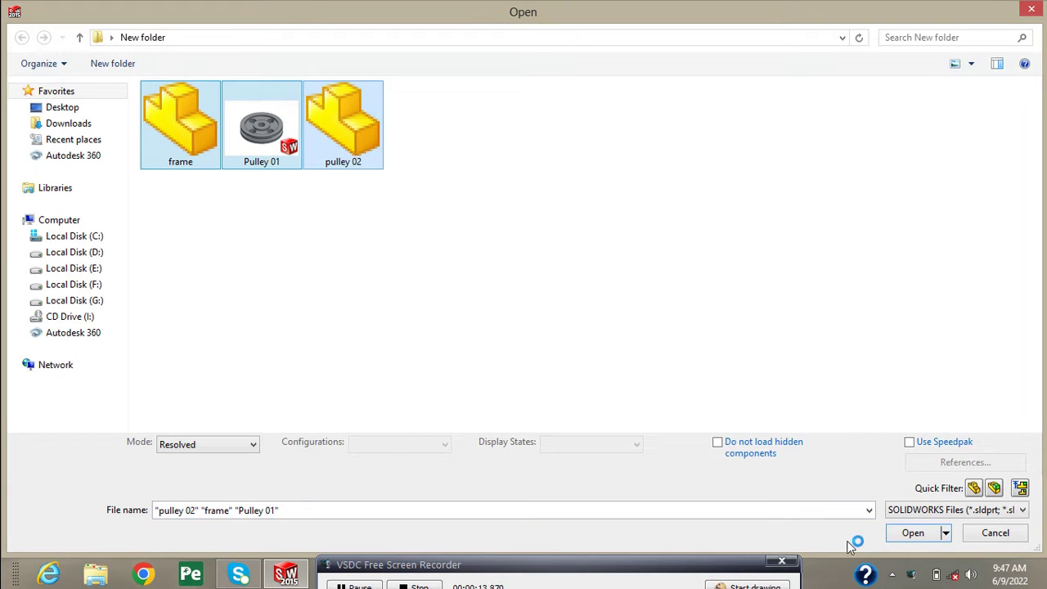
pyautogui.click(907, 532)
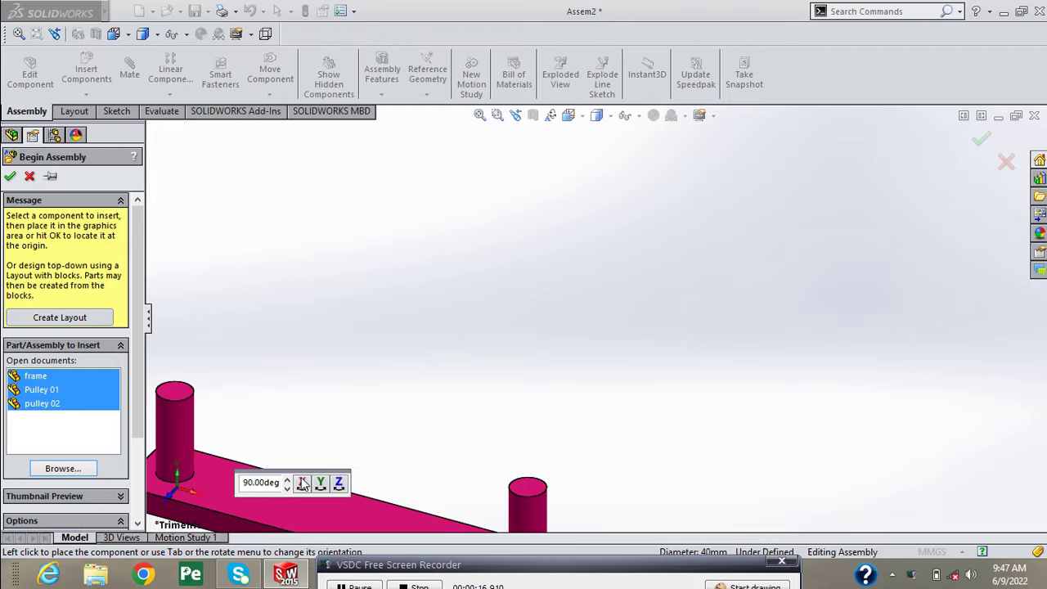
# Step: Place the frame rotated 90° about X, then place Pulley 01 and pulley 02 beside it
pyautogui.click(302, 482)
pyautogui.click(539, 312)
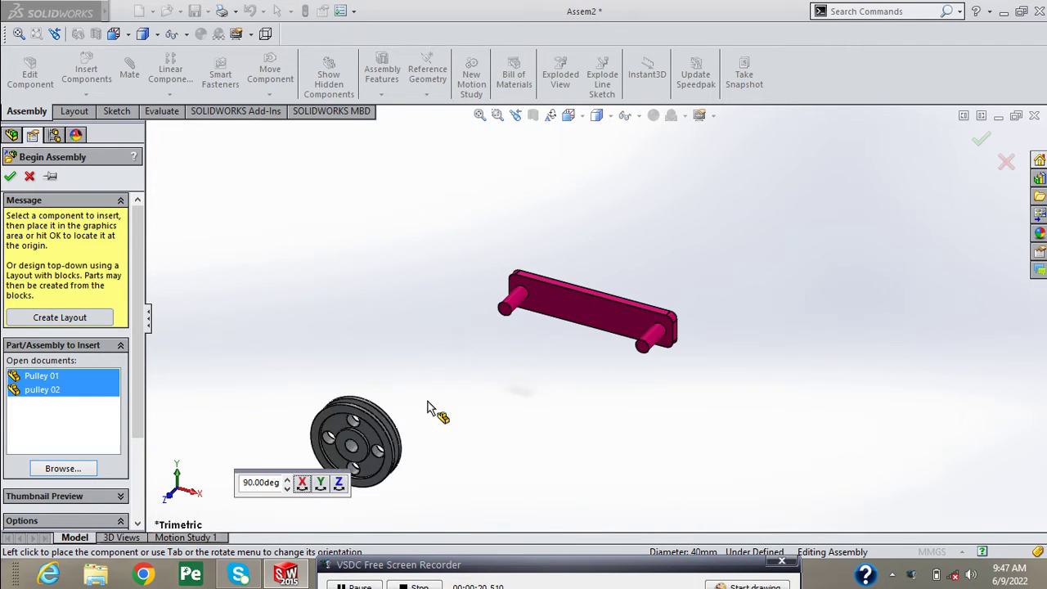
pyautogui.click(473, 346)
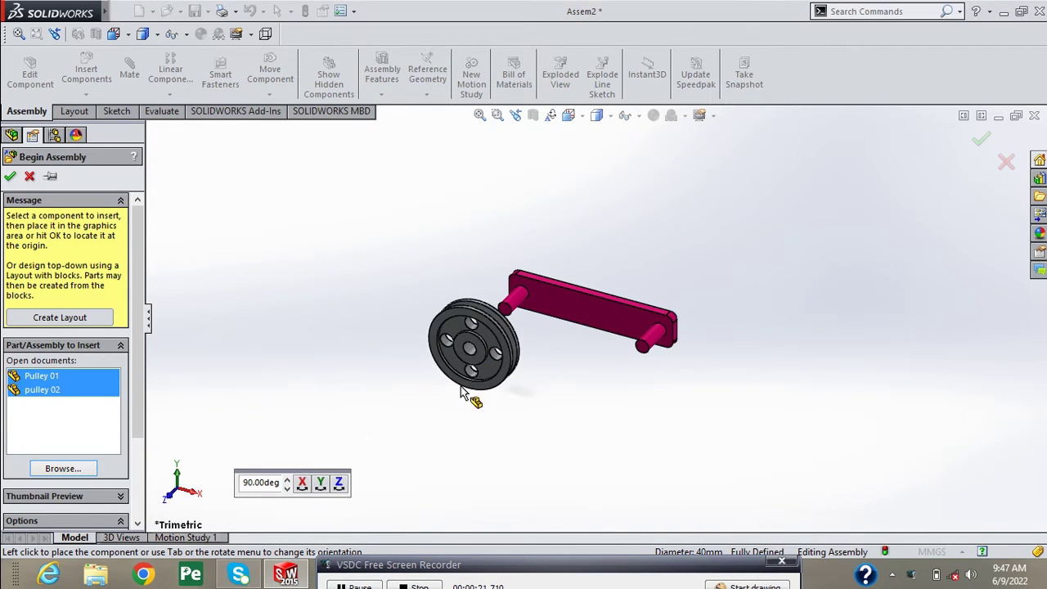
pyautogui.click(302, 484)
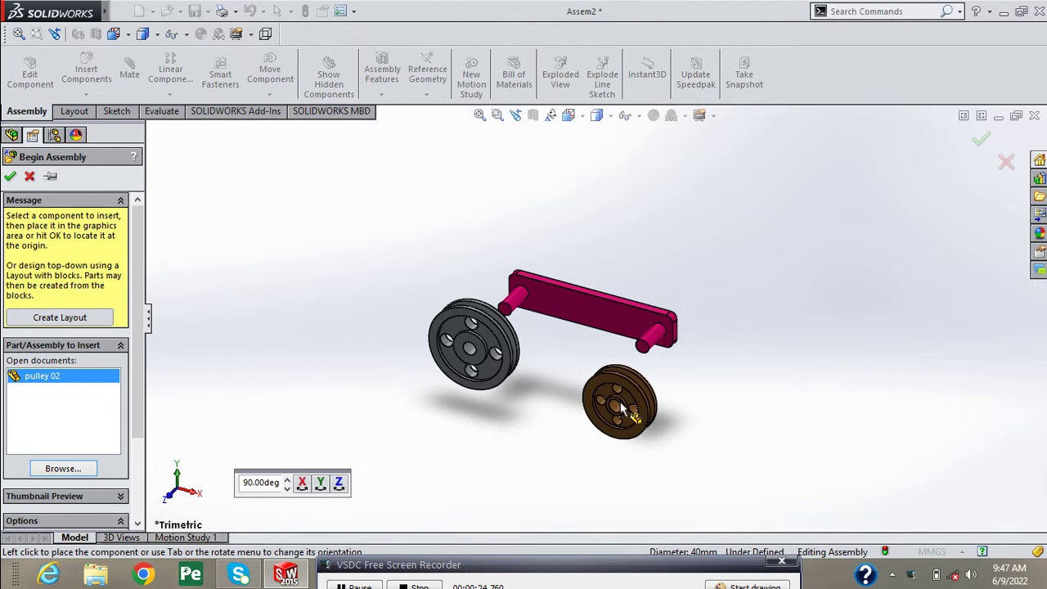
pyautogui.click(619, 401)
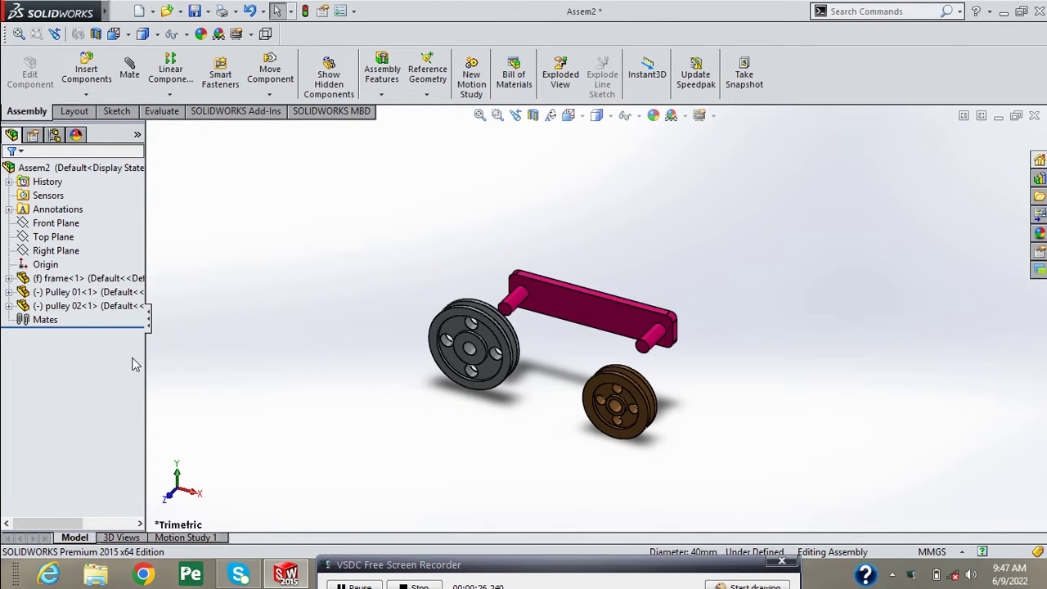
# Step: Mate Pulley 01's bore concentric with the frame's near pin
pyautogui.click(127, 81)
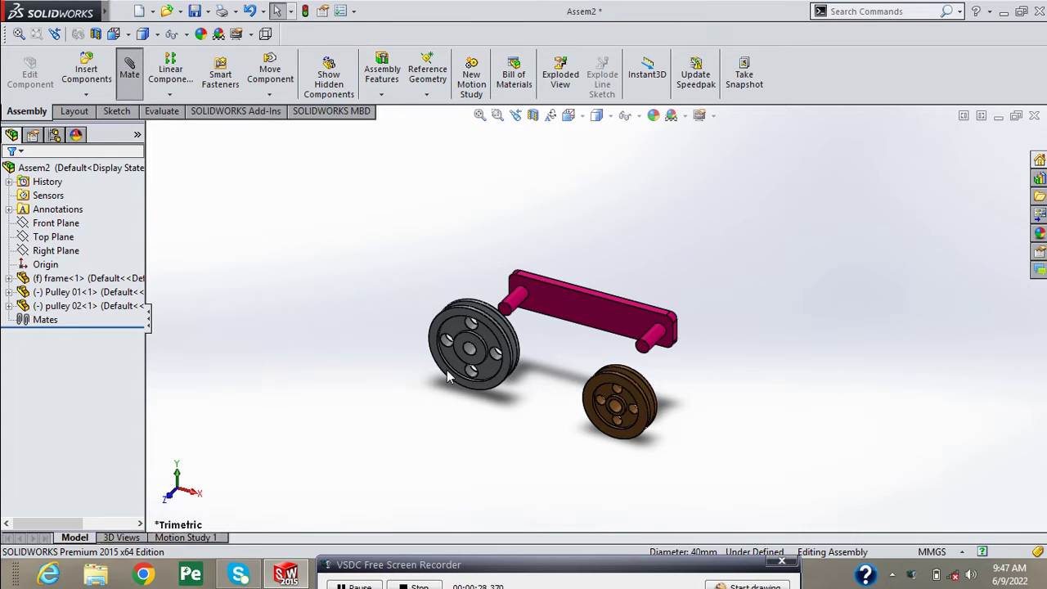
pyautogui.scroll(-3, 454, 364)
pyautogui.click(476, 344)
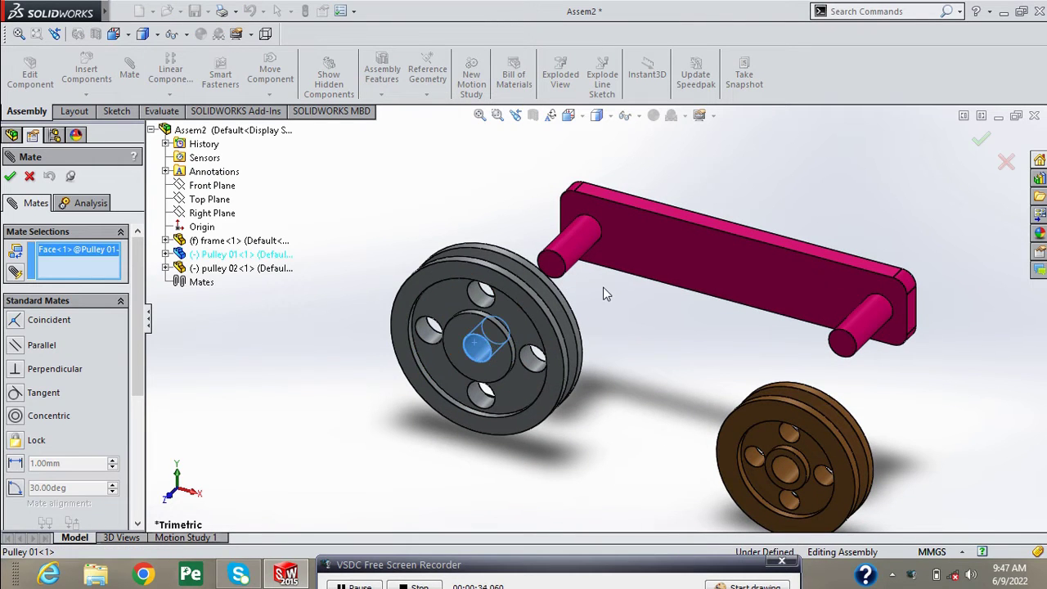
pyautogui.click(579, 245)
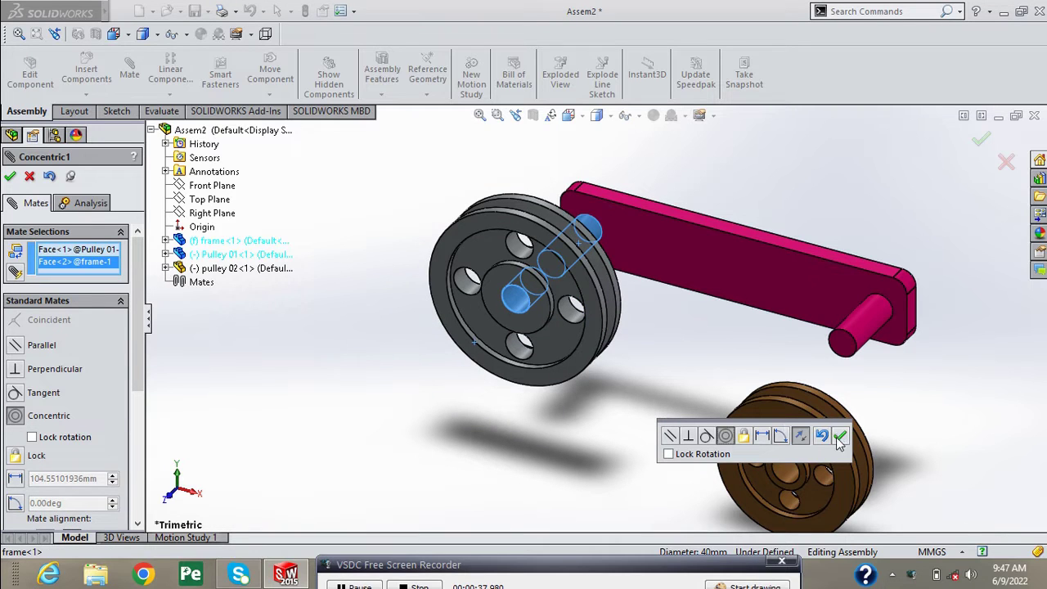
pyautogui.click(840, 438)
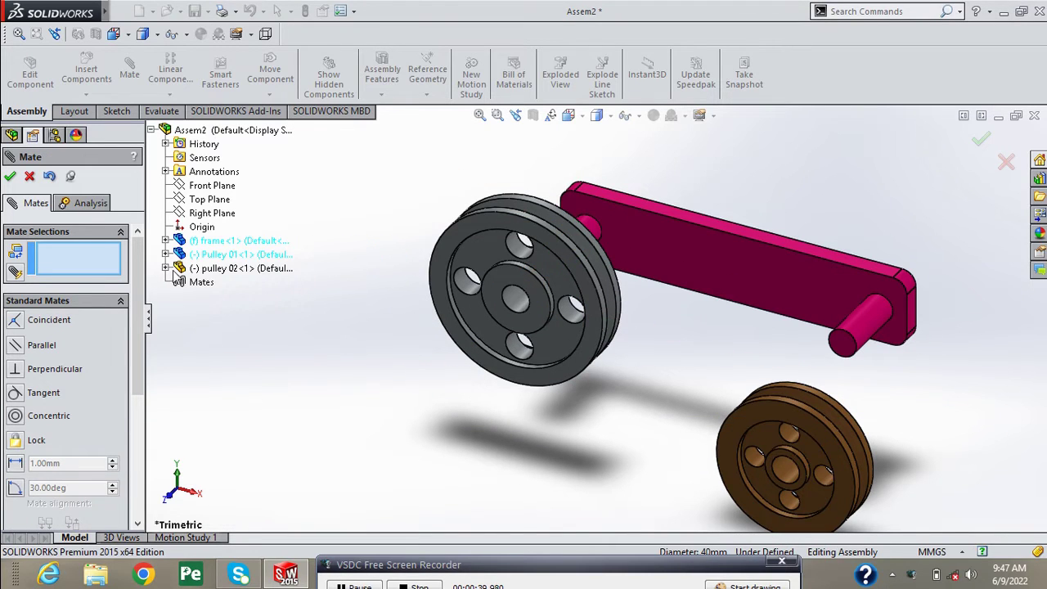
# Step: Mate the frame's Plane1 coincident with Pulley 01's Top Plane
pyautogui.click(166, 241)
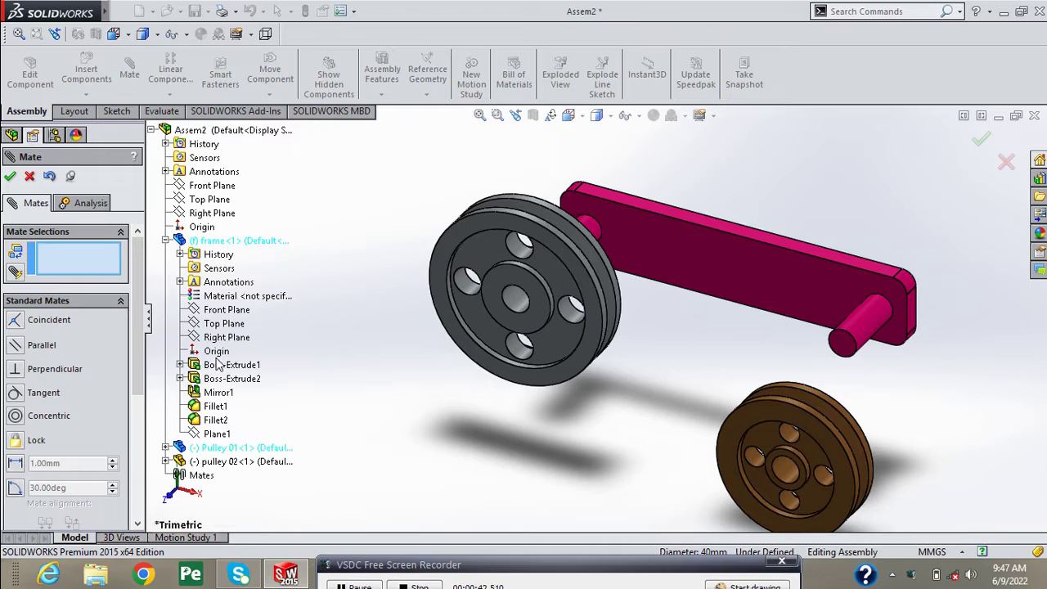
pyautogui.click(217, 434)
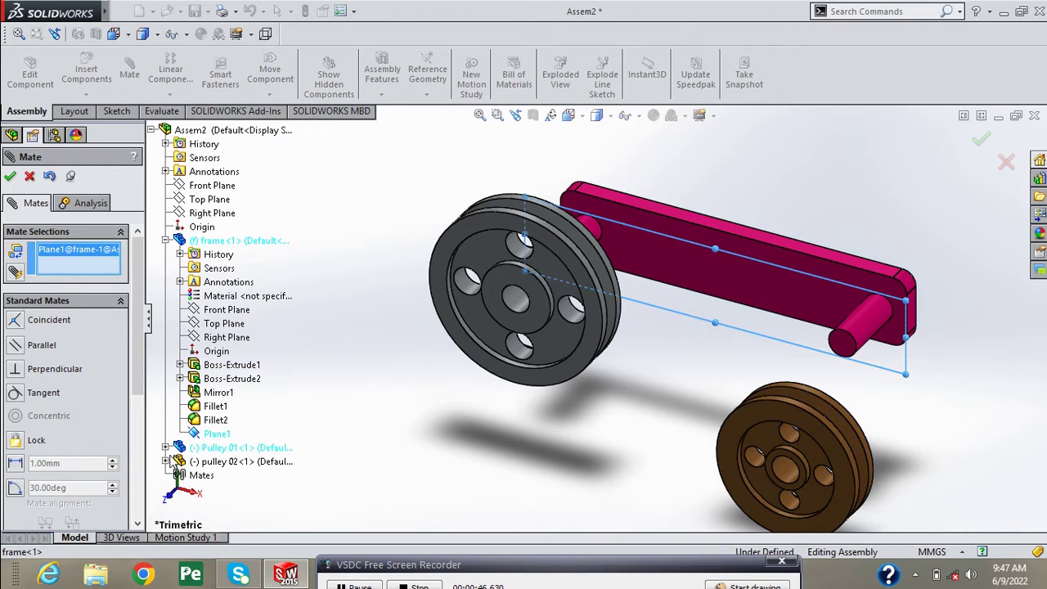
pyautogui.click(166, 447)
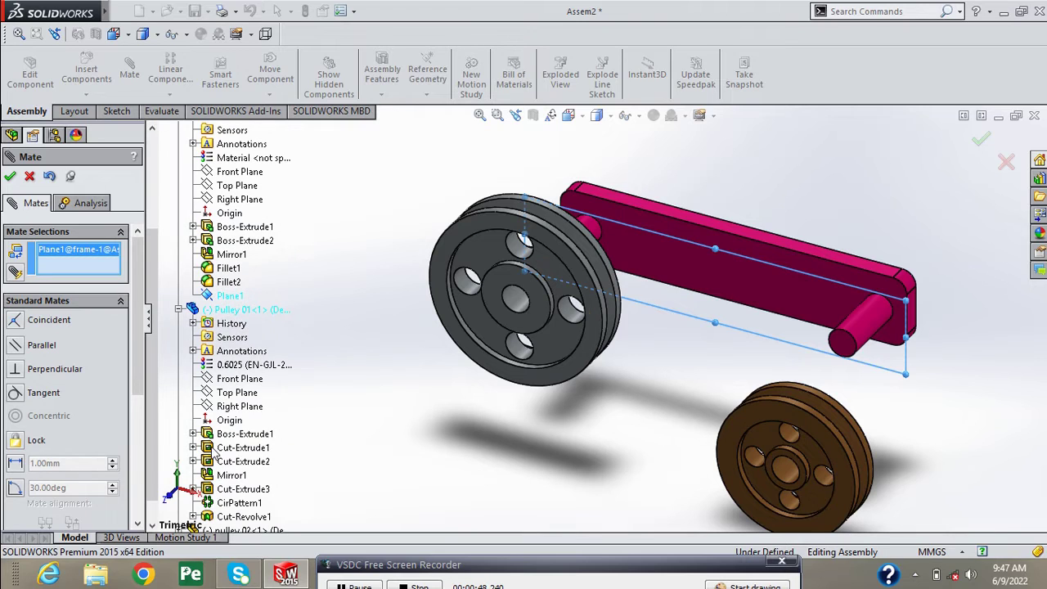
pyautogui.click(237, 394)
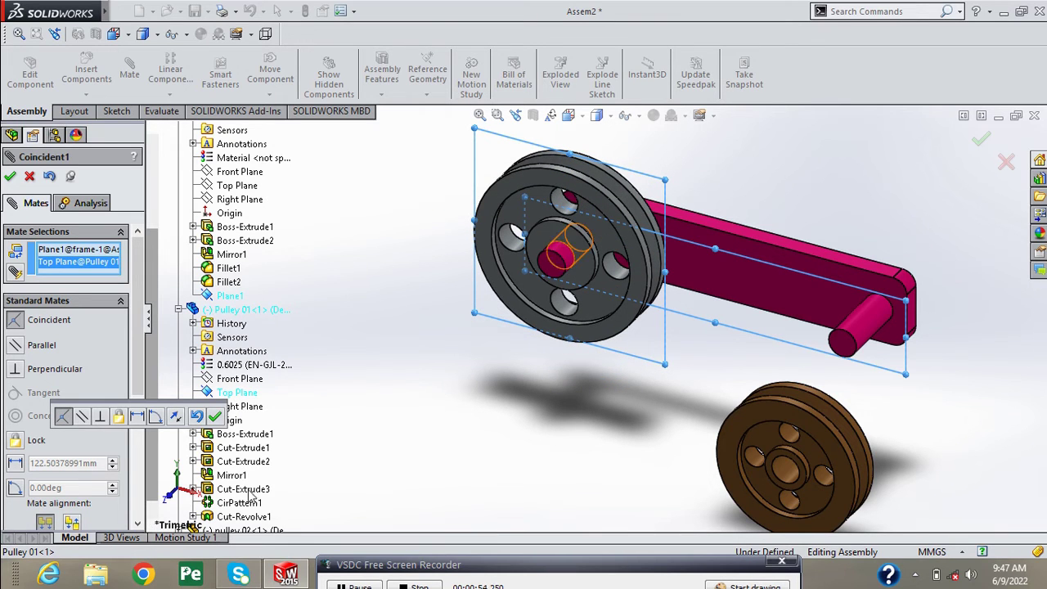
pyautogui.click(214, 417)
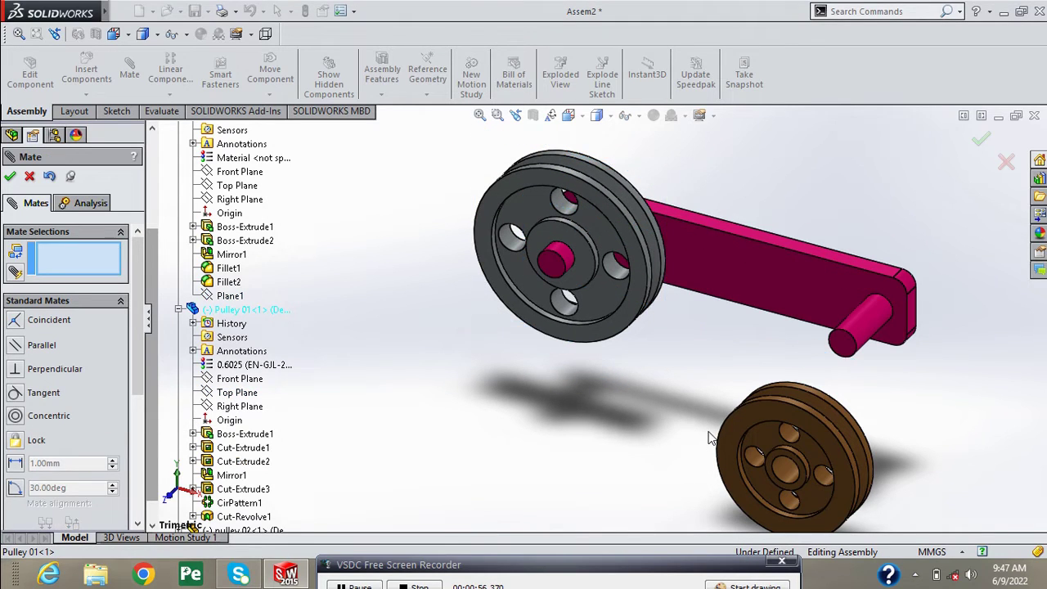
# Step: Mate pulley 02's bore concentric with the frame's second pin
pyautogui.scroll(2, 708, 431)
pyautogui.scroll(-3, 712, 425)
pyautogui.scroll(-3, 723, 415)
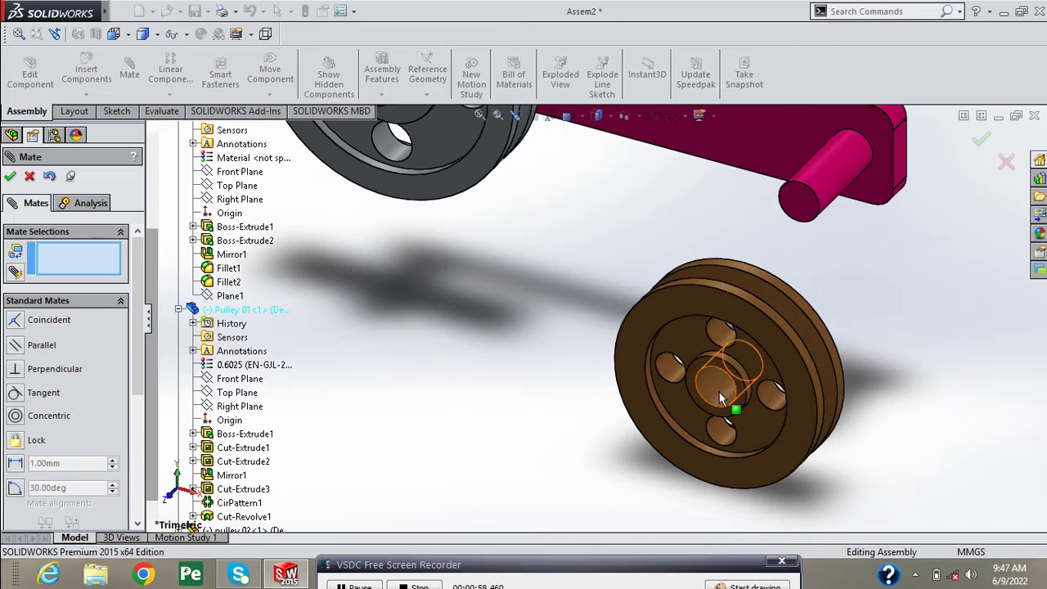
pyautogui.click(719, 392)
pyautogui.scroll(3, 805, 321)
pyautogui.click(739, 250)
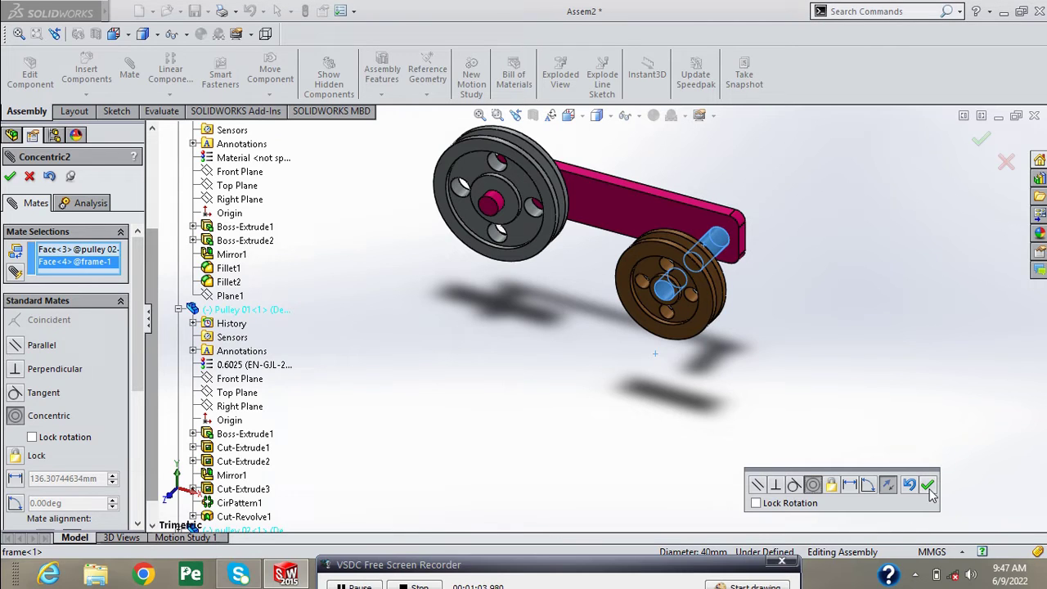
pyautogui.click(928, 487)
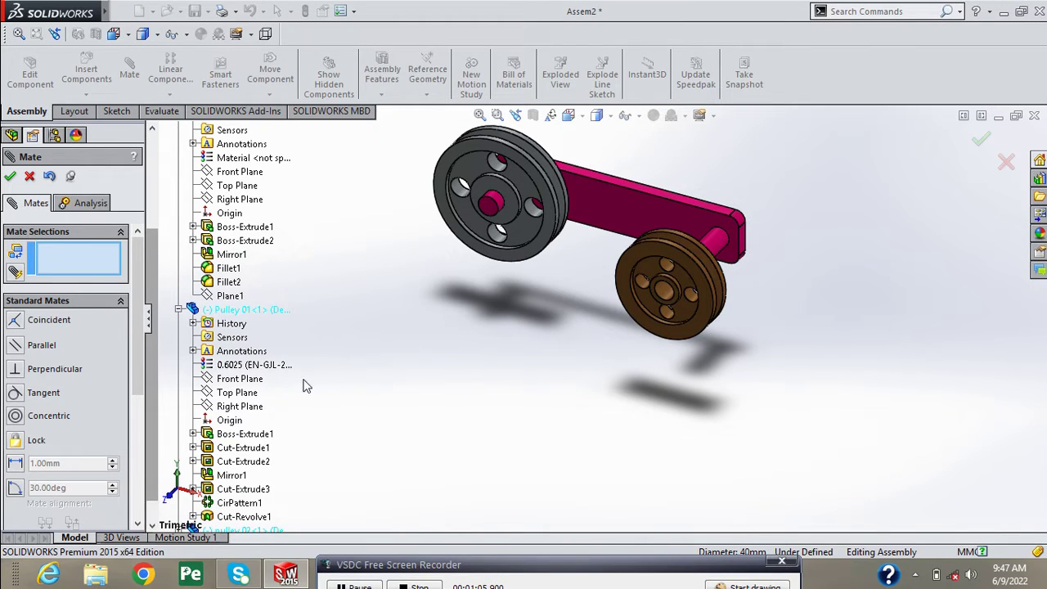
# Step: Mate the frame's Plane1 coincident with pulley 02's Top Plane
pyautogui.click(234, 296)
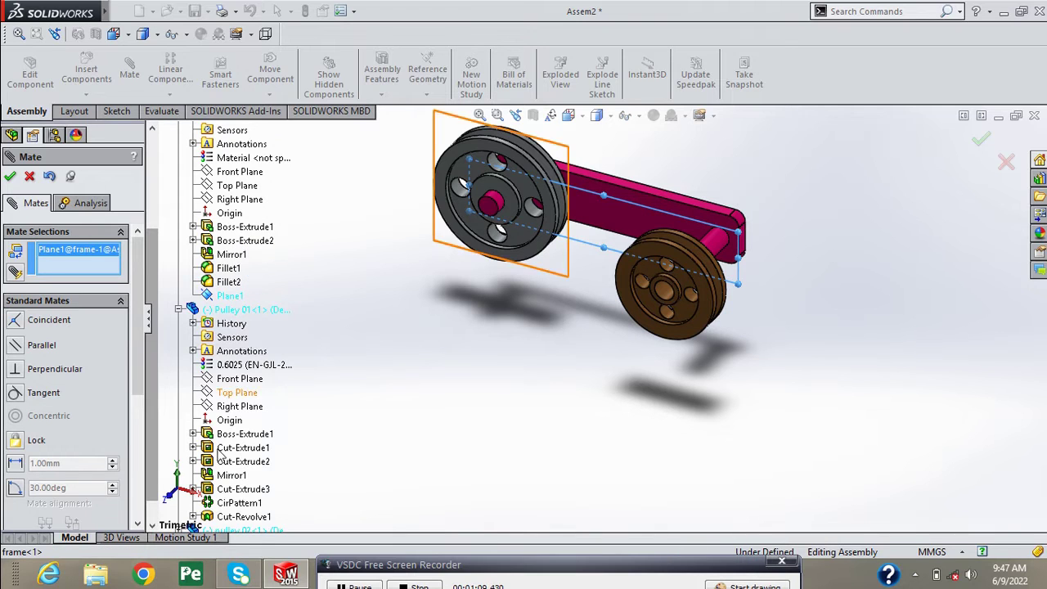
pyautogui.scroll(-1, 197, 491)
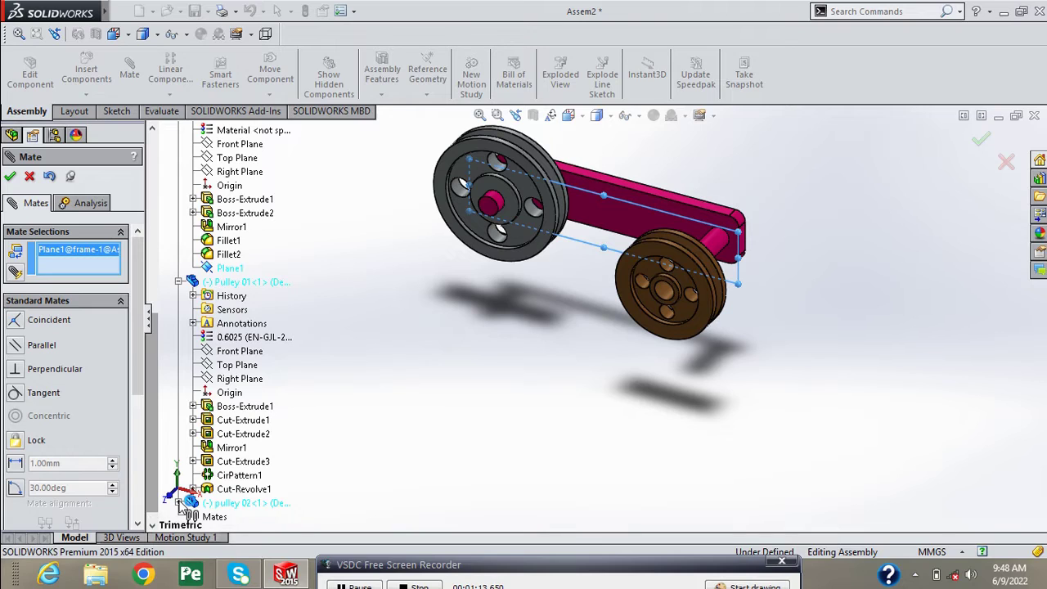
pyautogui.click(178, 503)
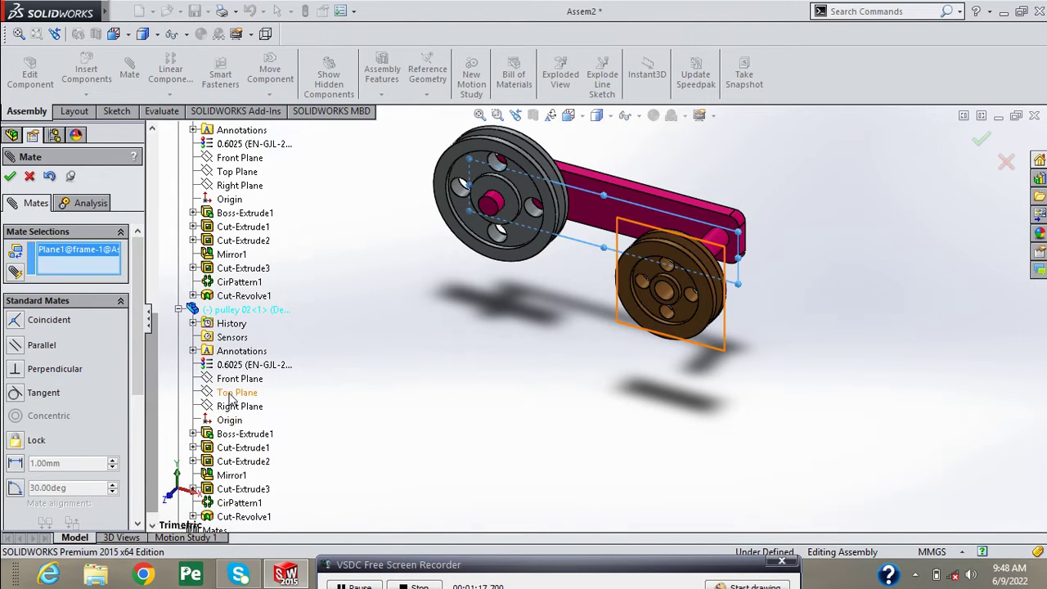
pyautogui.click(233, 393)
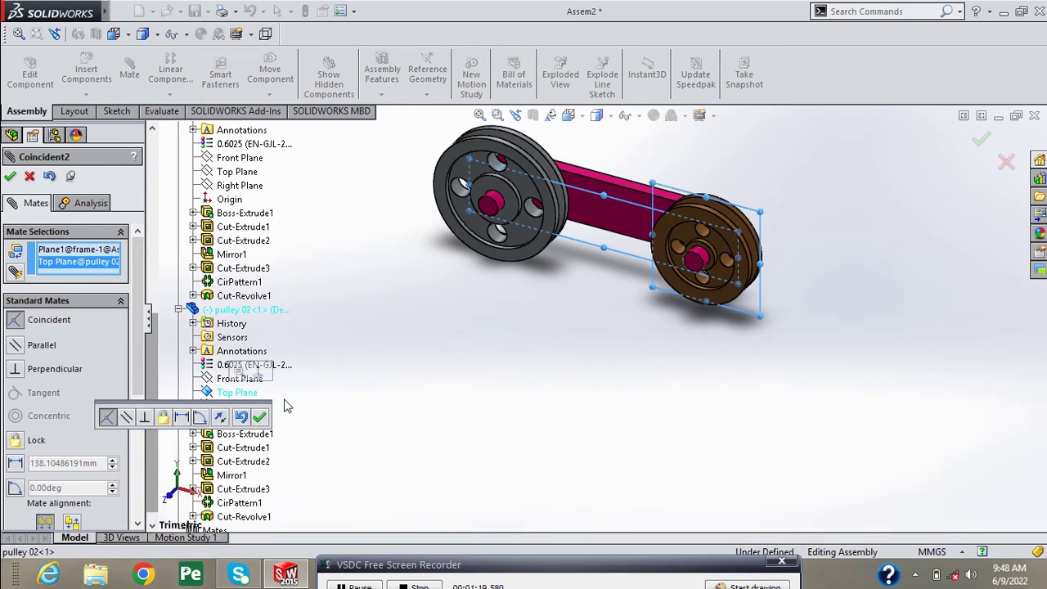
pyautogui.click(260, 418)
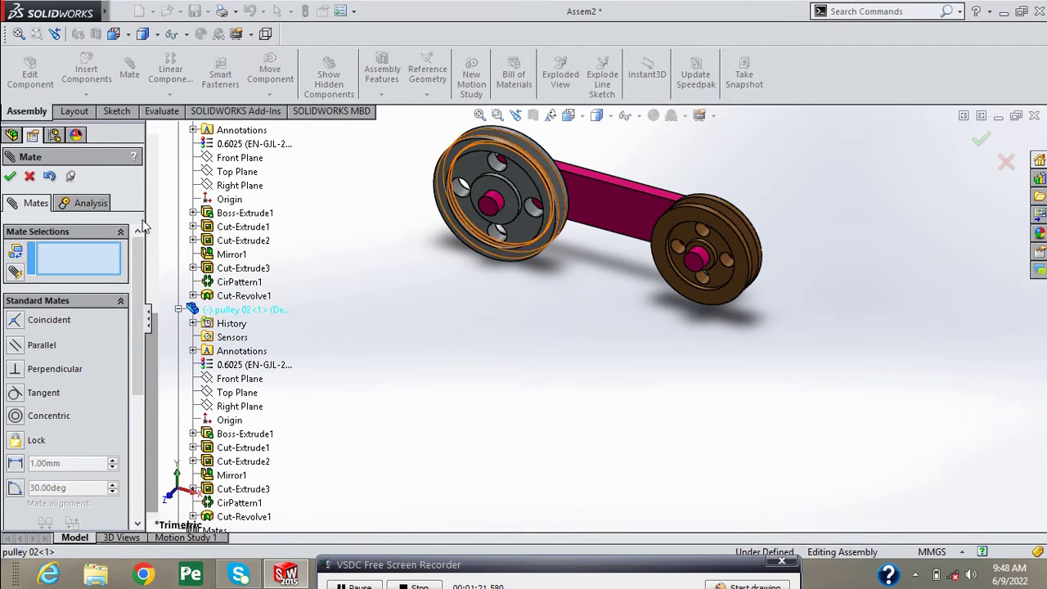
# Step: Close mating, reorient the assembly view, and start a Belt/Chain feature from Assembly Features
pyautogui.click(9, 178)
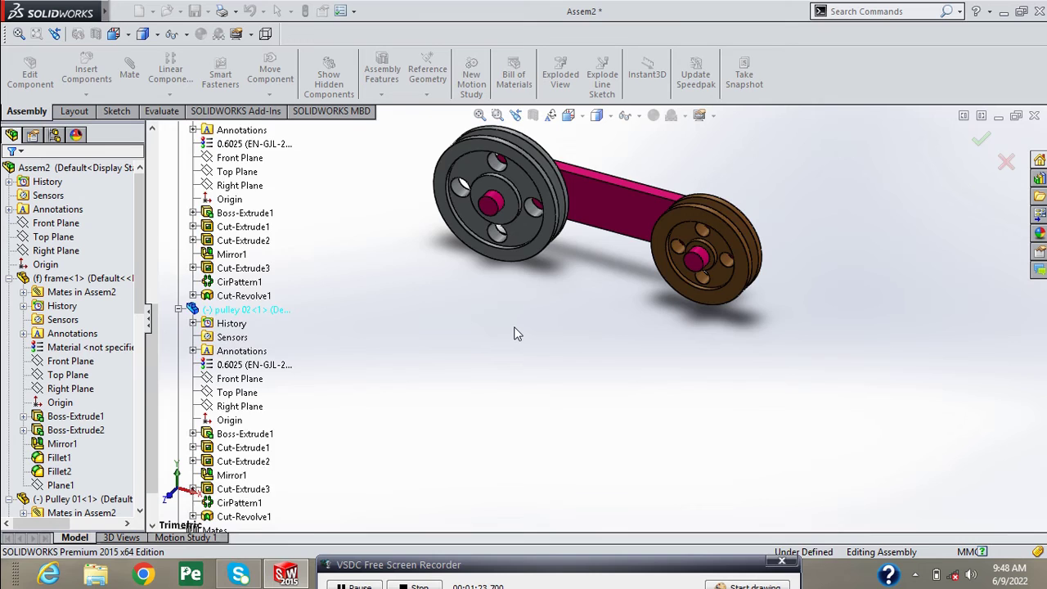
pyautogui.scroll(-1, 523, 275)
pyautogui.scroll(-1, 573, 229)
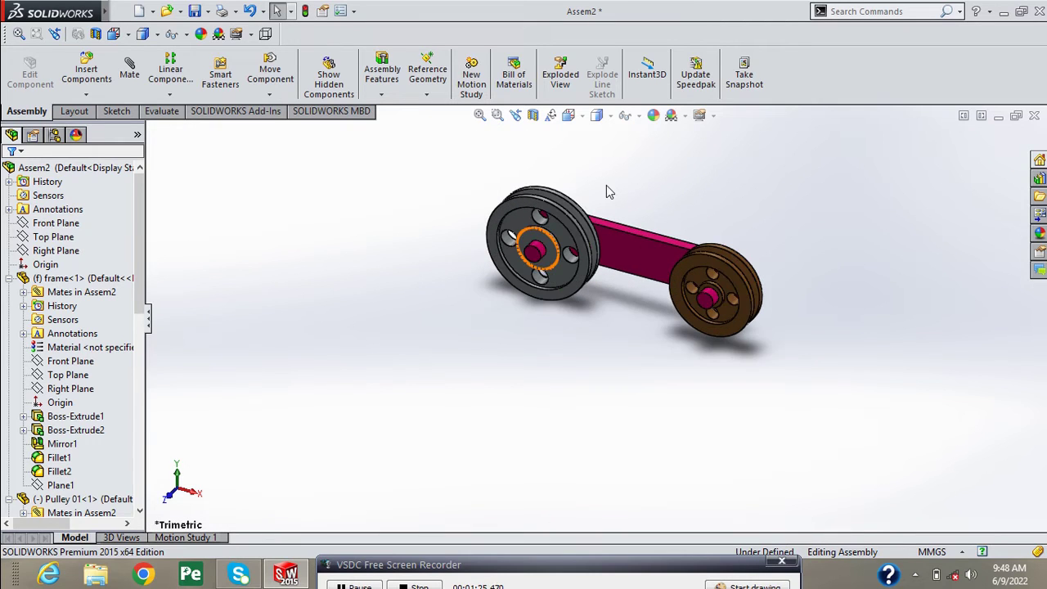
pyautogui.scroll(-1, 606, 188)
pyautogui.moveTo(644, 327)
pyautogui.mouseDown(button='middle')
pyautogui.moveTo(649, 355)
pyautogui.moveTo(611, 400)
pyautogui.mouseUp(button='middle')
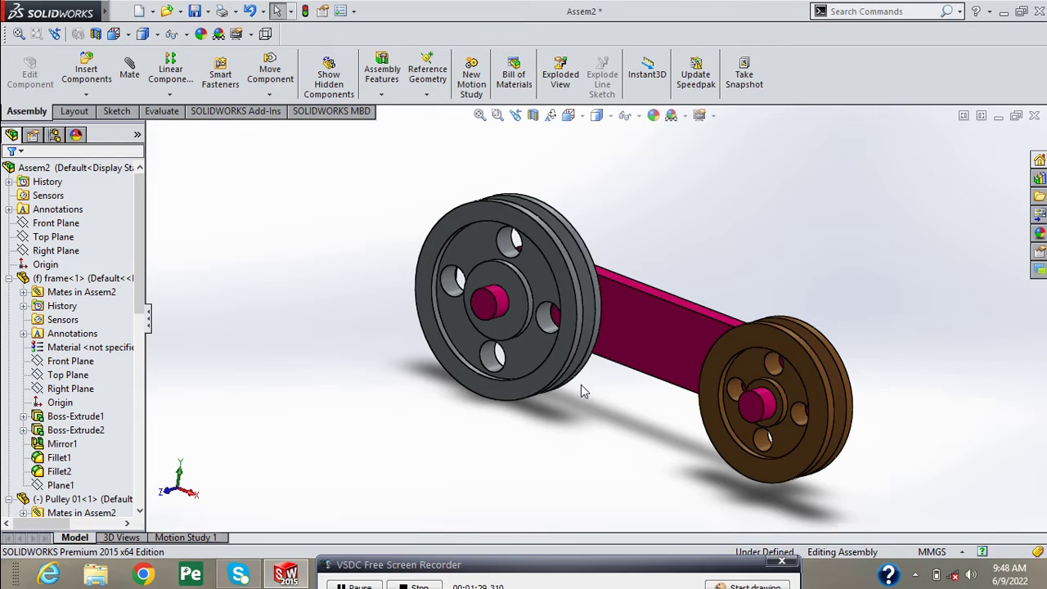
pyautogui.click(382, 93)
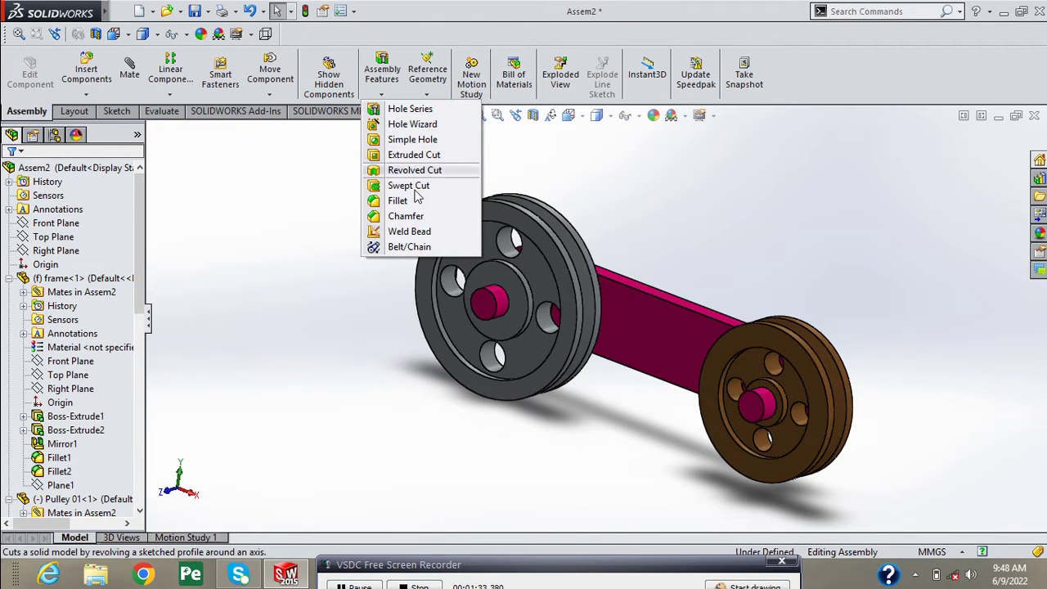
pyautogui.click(417, 249)
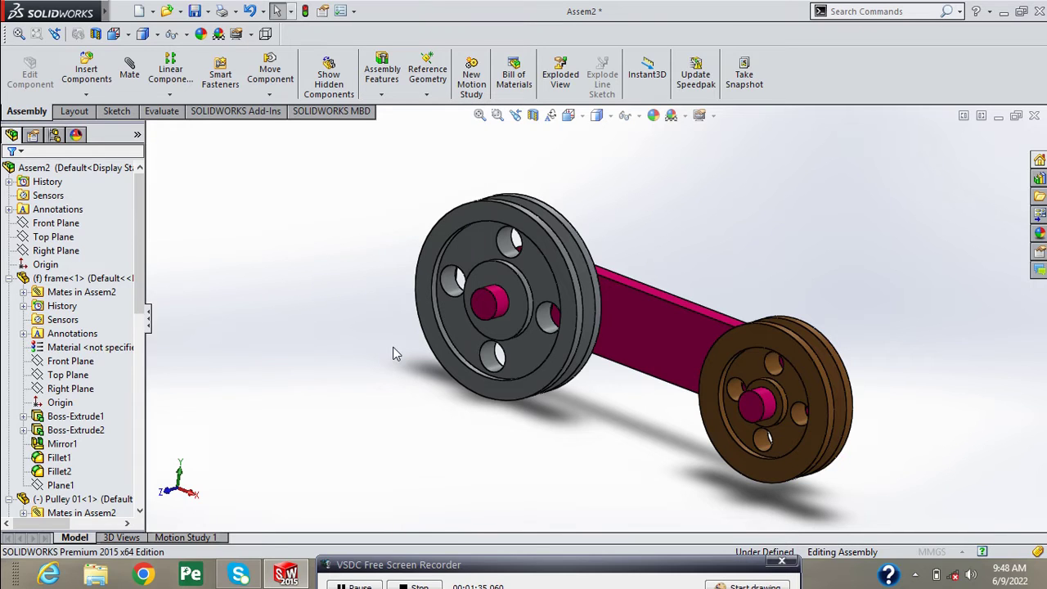
# Step: Turn the pulleys edge-on and select the first pulley's groove as a belt member
pyautogui.press('f')
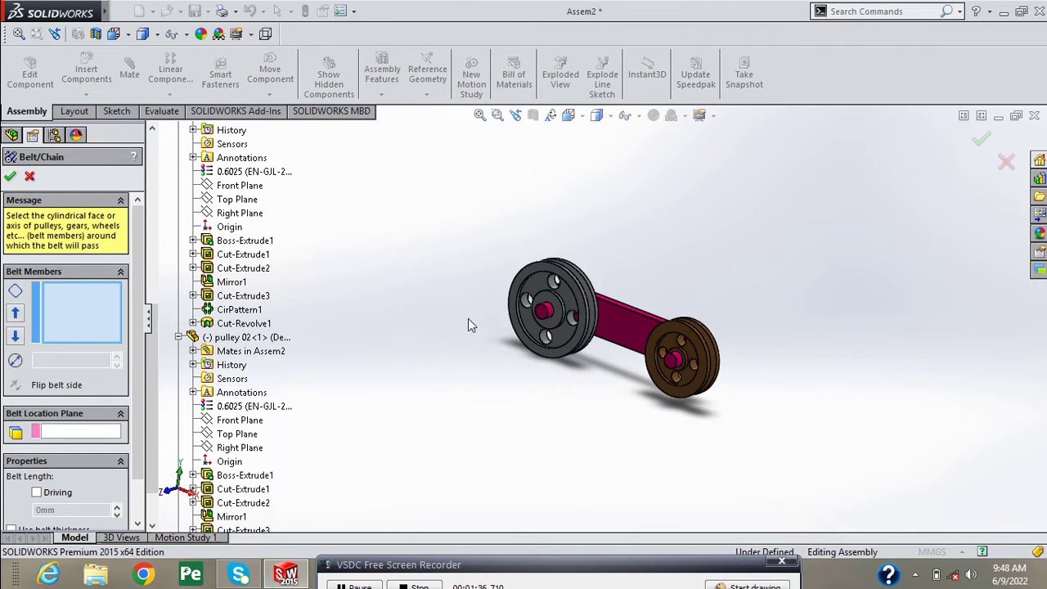
pyautogui.press('Right')
pyautogui.press('Right')
pyautogui.press('Right')
pyautogui.press('Right')
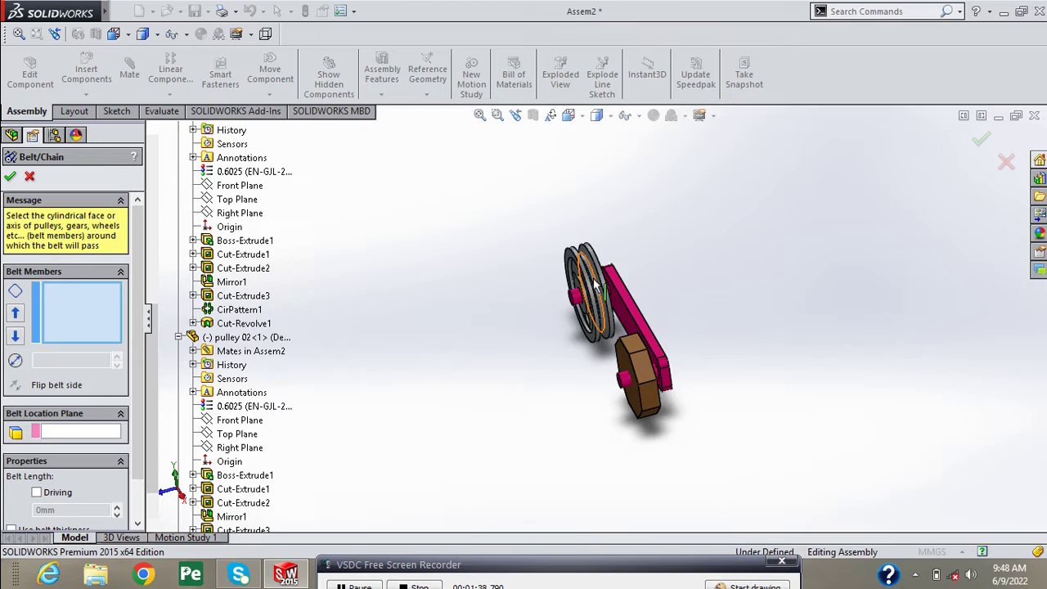
pyautogui.scroll(-3, 621, 282)
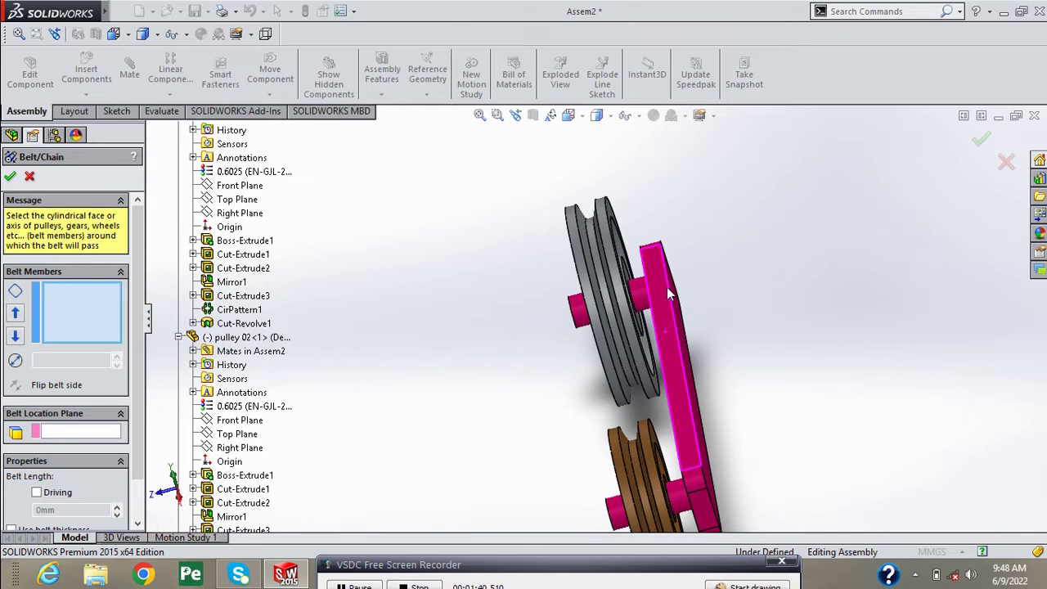
pyautogui.scroll(-2, 669, 294)
pyautogui.scroll(-2, 603, 298)
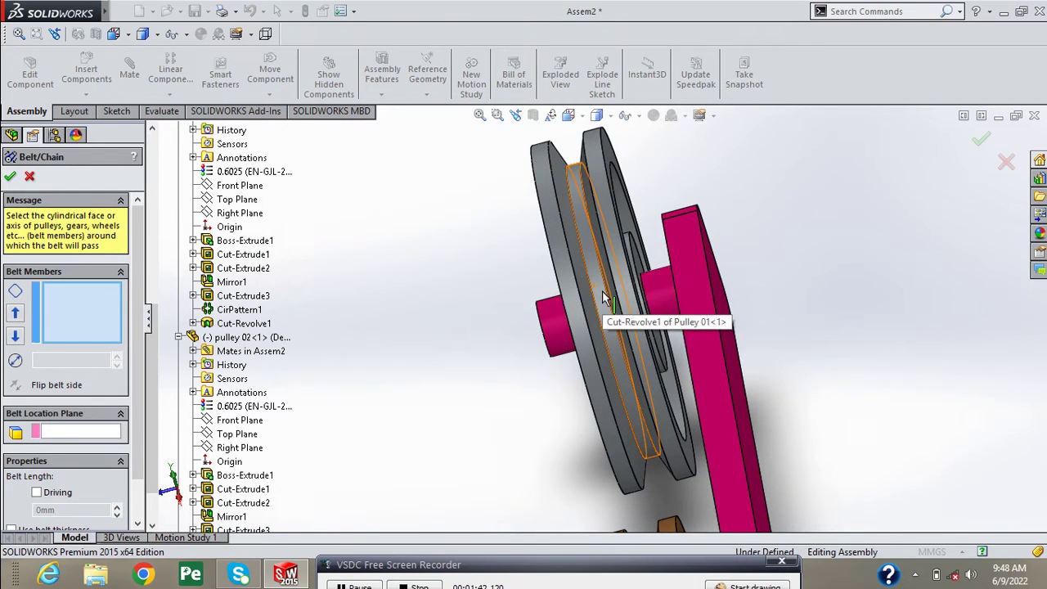
pyautogui.click(602, 335)
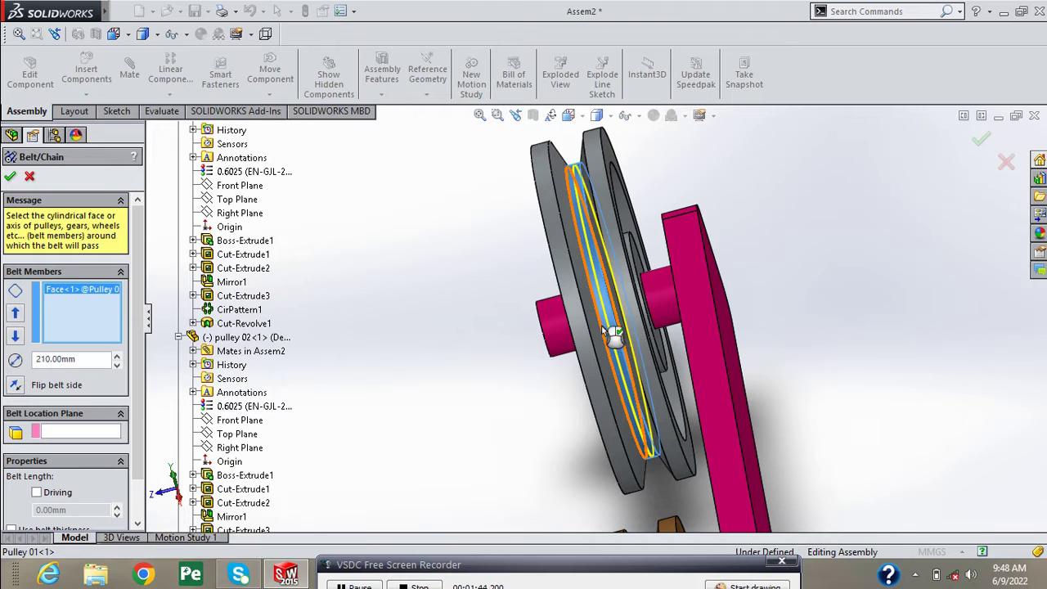
# Step: Add the second pulley's groove, producing a belt about 1422.68 mm long
pyautogui.scroll(2, 605, 343)
pyautogui.scroll(2, 601, 385)
pyautogui.scroll(1, 598, 410)
pyautogui.scroll(-1, 600, 407)
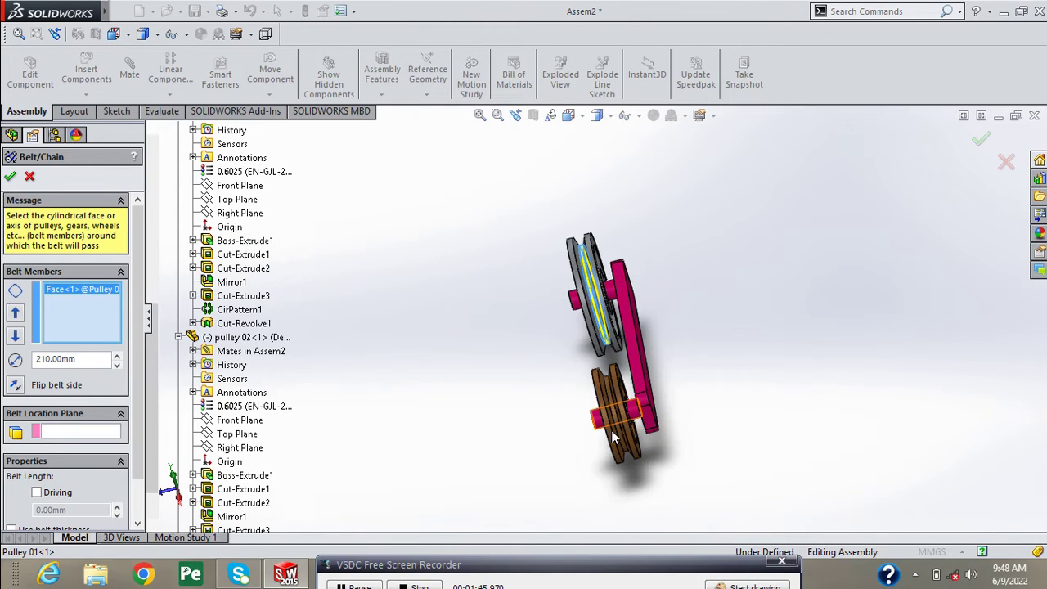
pyautogui.scroll(-1, 604, 403)
pyautogui.scroll(-1, 608, 395)
pyautogui.scroll(-2, 615, 388)
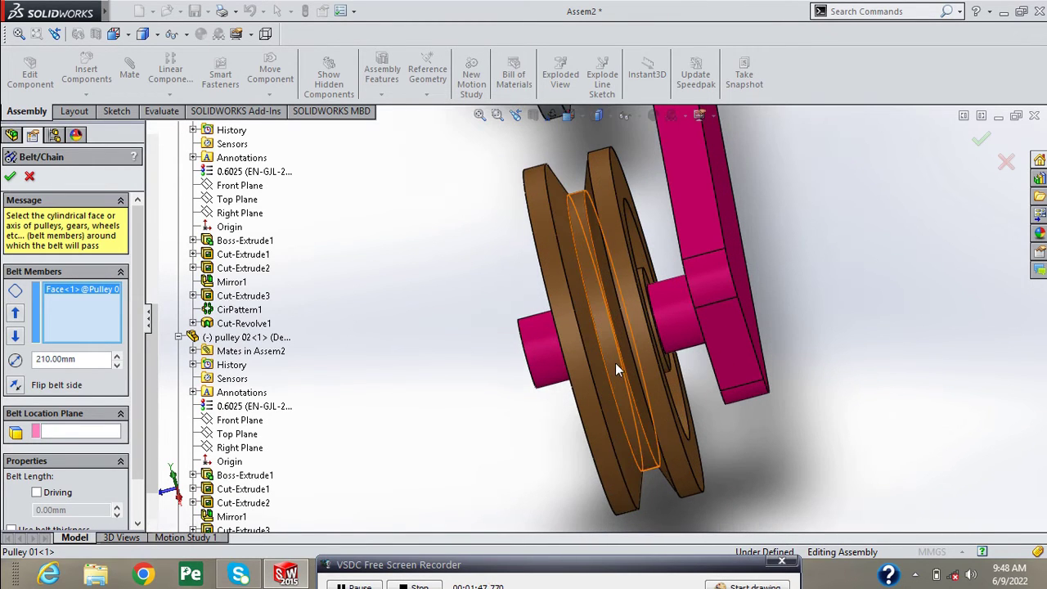
pyautogui.click(431, 381)
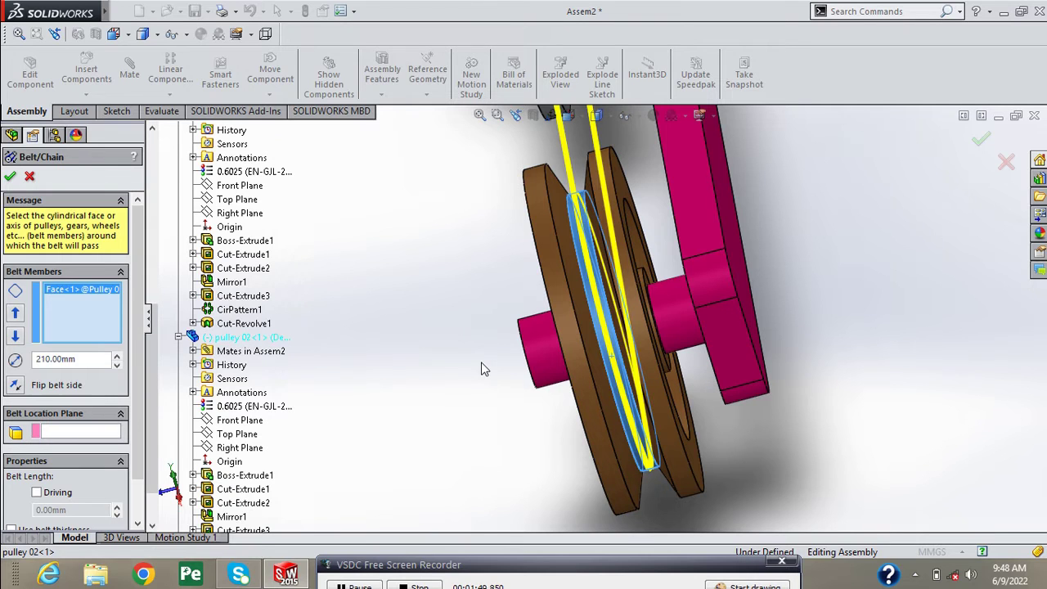
# Step: Orbit around the belted pulleys to check the belt preview
pyautogui.scroll(3, 494, 365)
pyautogui.moveTo(489, 352); pyautogui.dragTo(499, 302, button='middle')
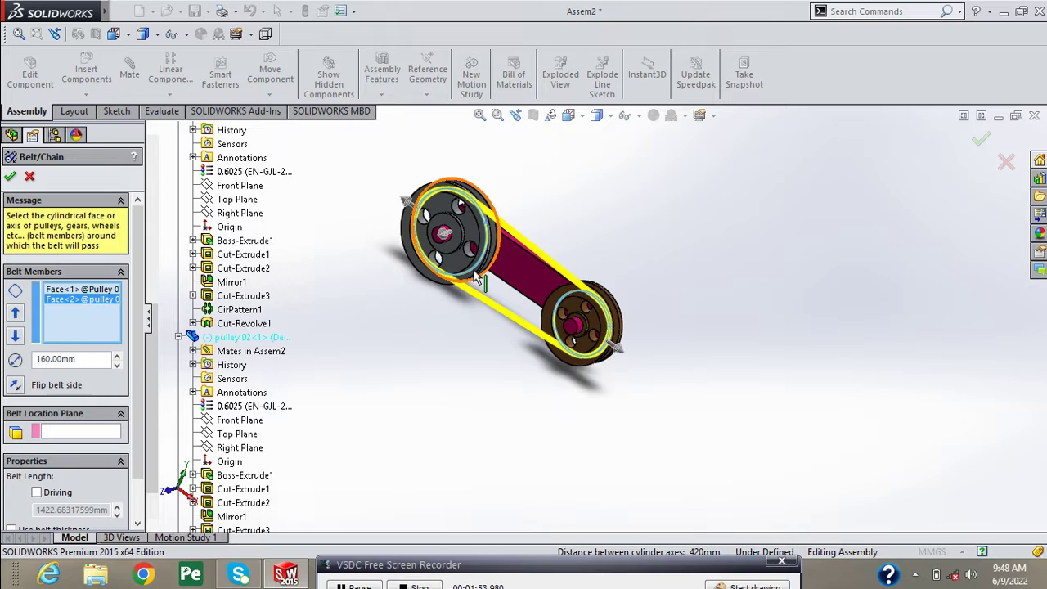
pyautogui.scroll(-3, 471, 404)
pyautogui.scroll(3, 471, 406)
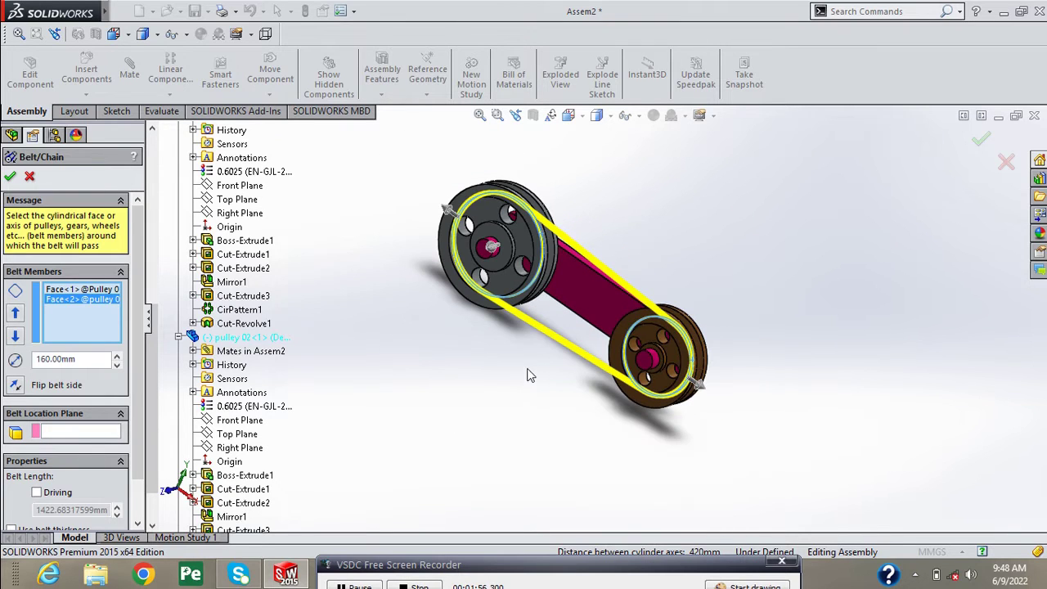
pyautogui.scroll(-2, 528, 374)
pyautogui.moveTo(134, 388); pyautogui.dragTo(140, 471)
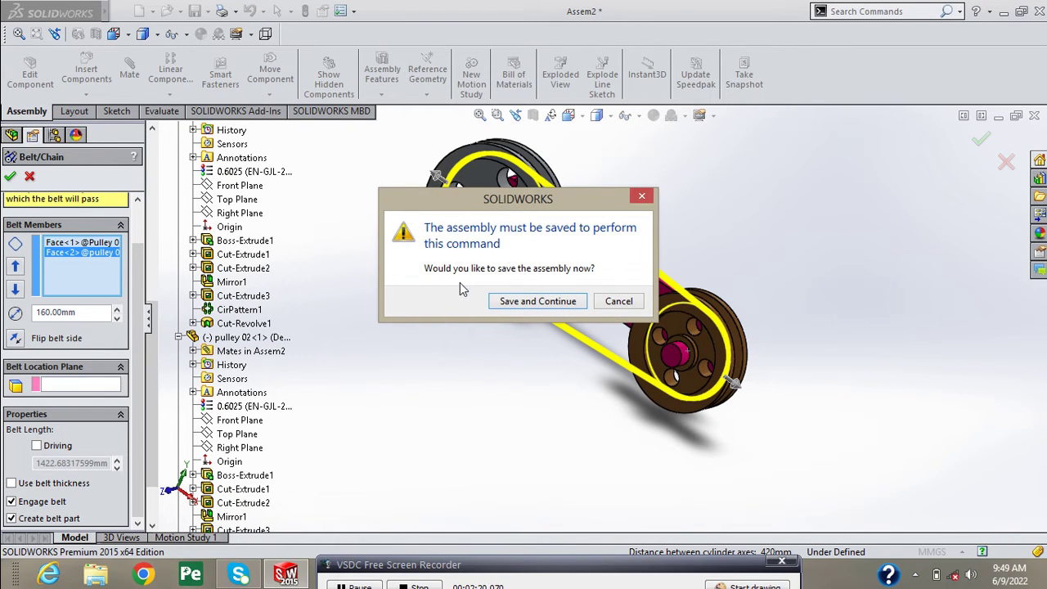
# Step: Save the assembly into Desktop > New folder so Belt1 is created
pyautogui.click(533, 302)
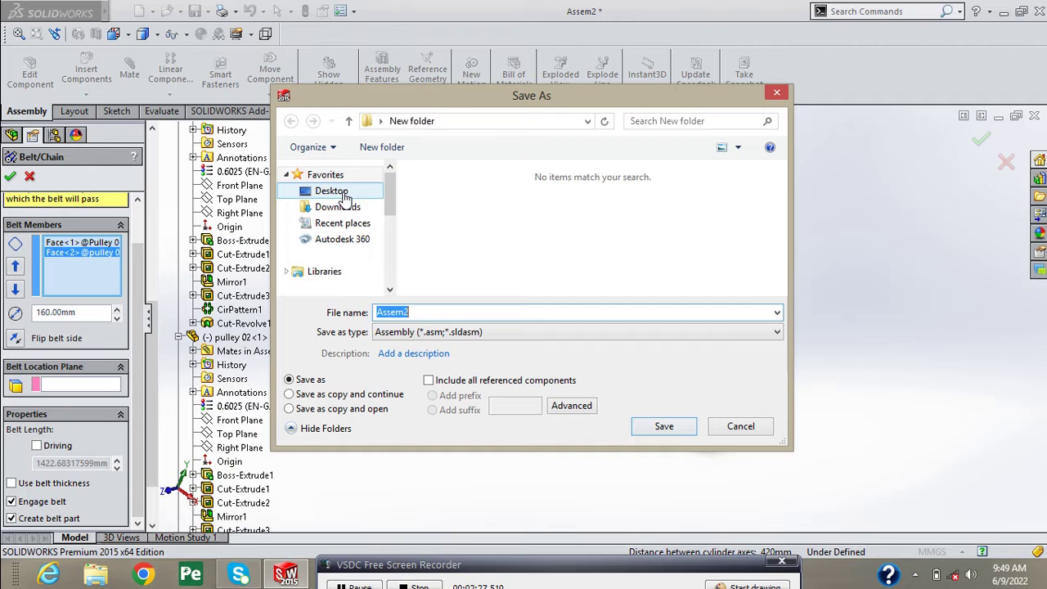
pyautogui.click(337, 191)
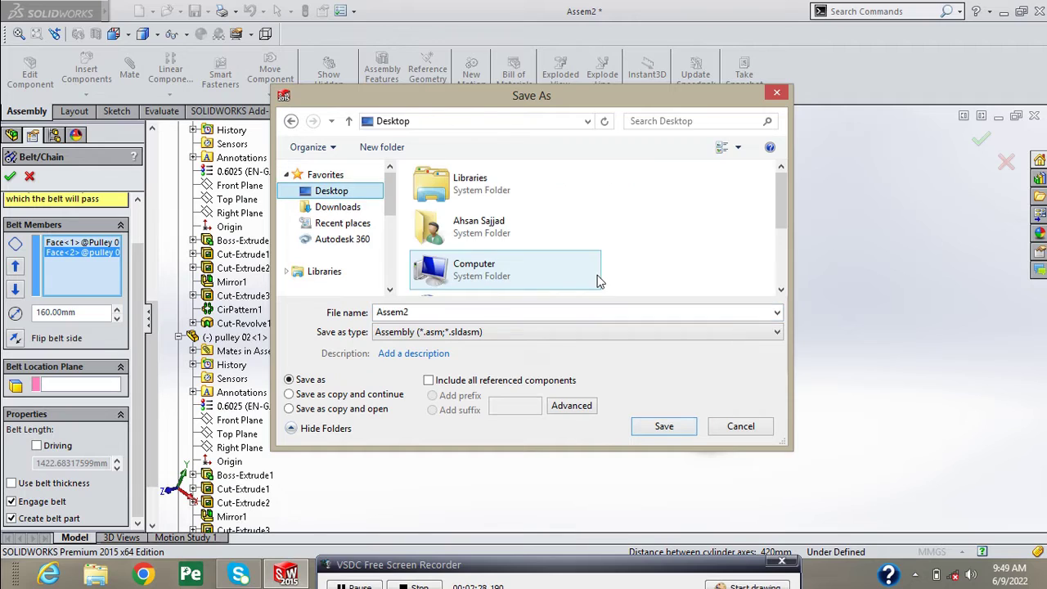
pyautogui.click(498, 263)
pyautogui.scroll(-2, 497, 263)
pyautogui.scroll(-1, 497, 264)
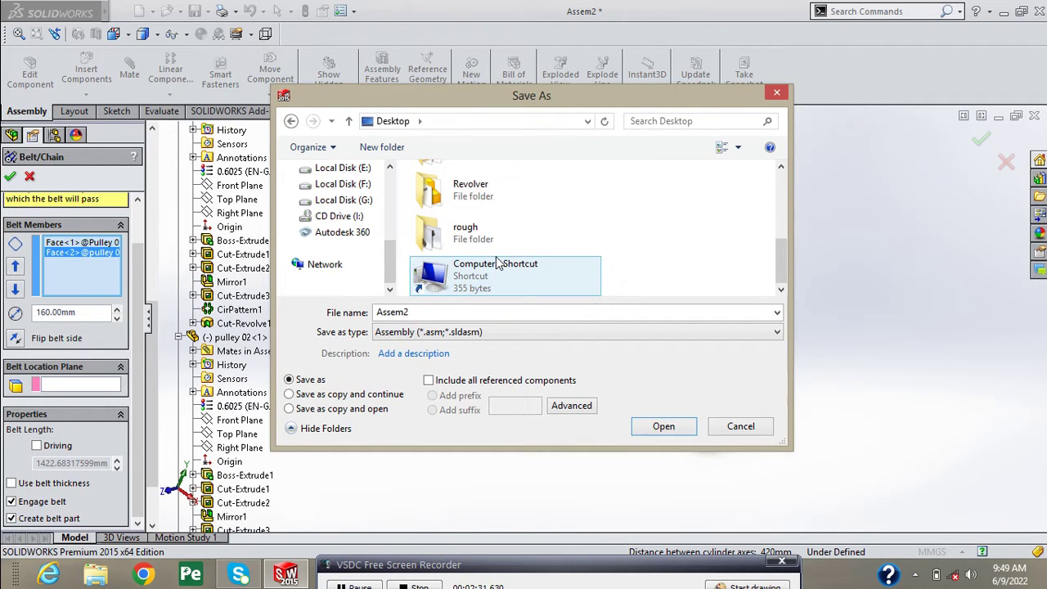
pyautogui.scroll(3, 498, 263)
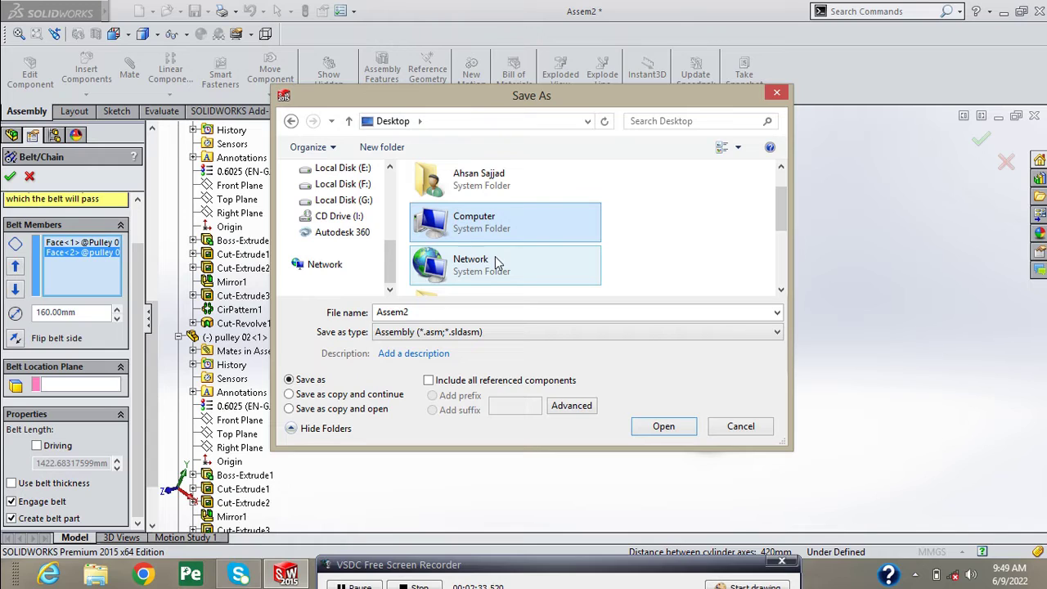
pyautogui.scroll(-3, 497, 262)
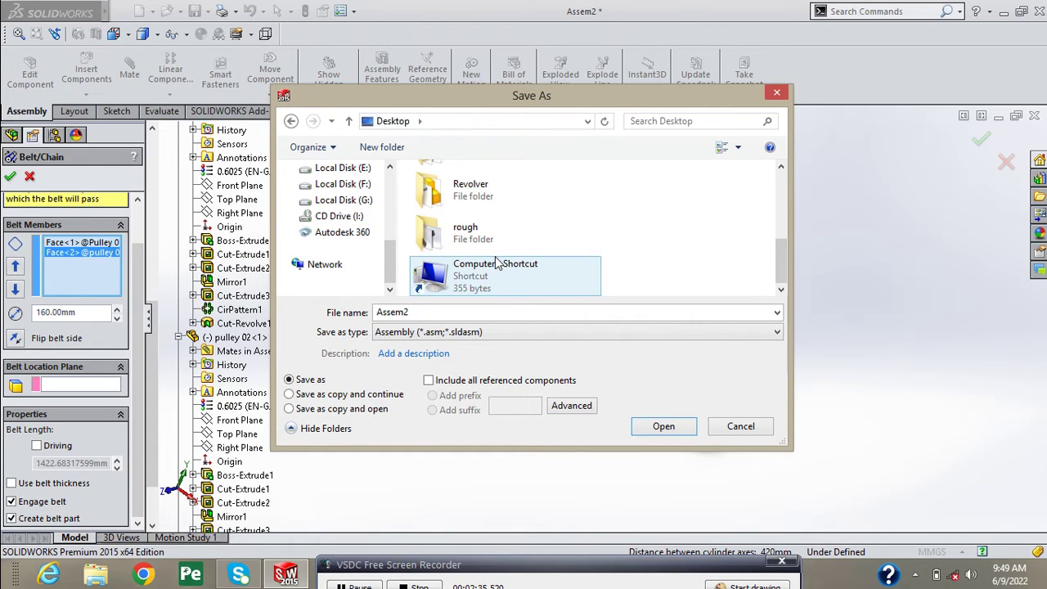
pyautogui.scroll(2, 497, 262)
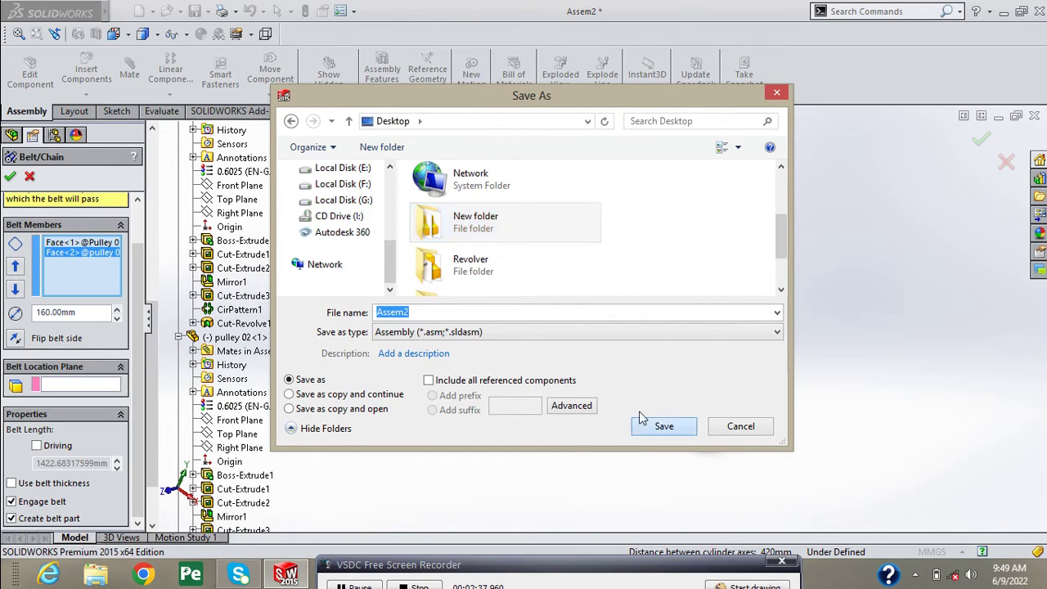
pyautogui.click(643, 420)
pyautogui.click(657, 435)
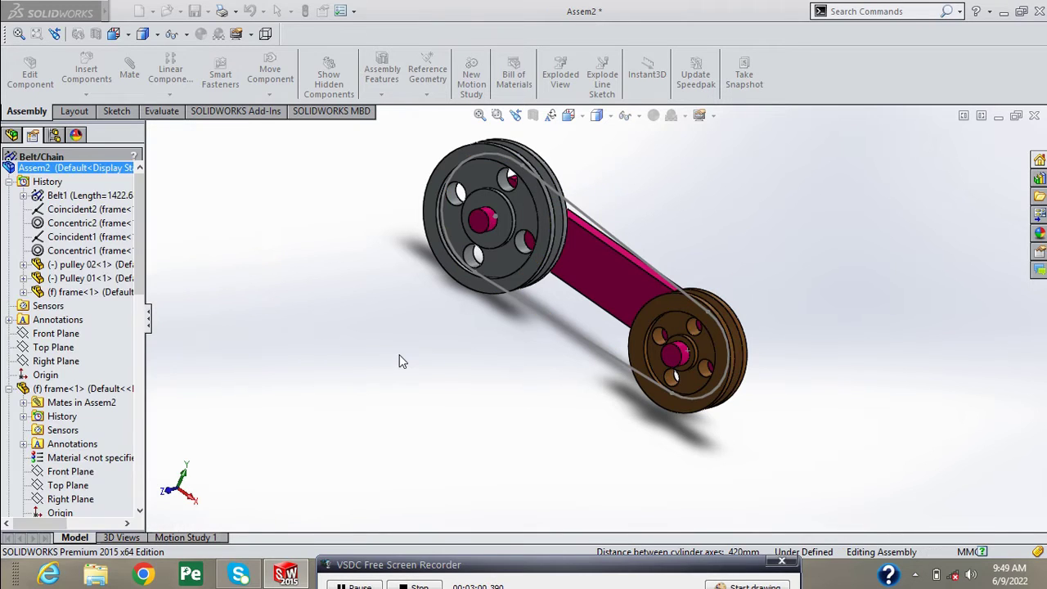
# Step: Expand Belt1 in the tree to reveal its path sketch and the Belt1-1 part
pyautogui.click(131, 278)
pyautogui.moveTo(139, 282); pyautogui.dragTo(161, 506)
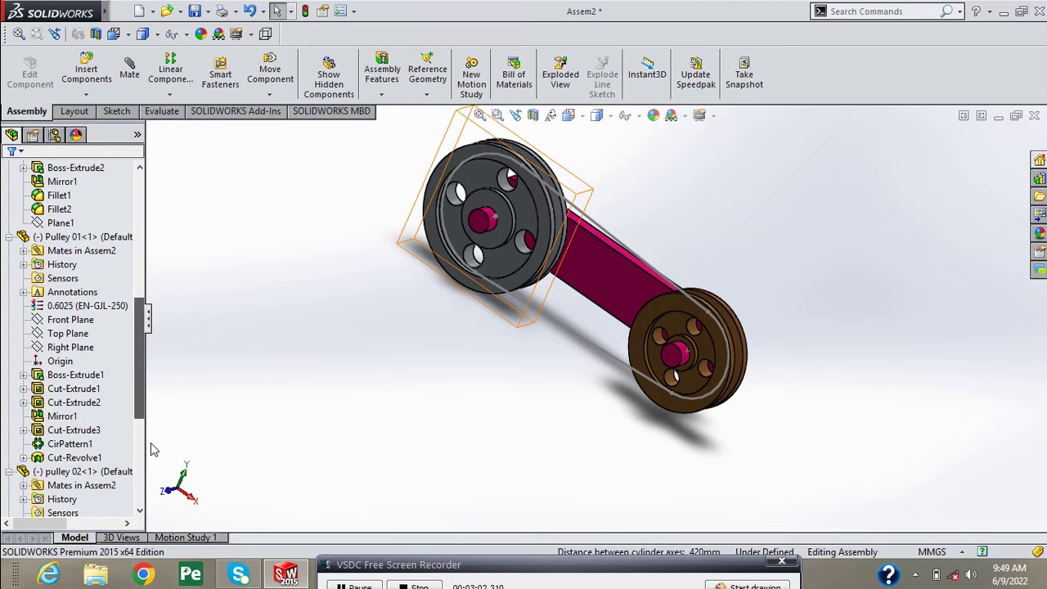
pyautogui.click(160, 515)
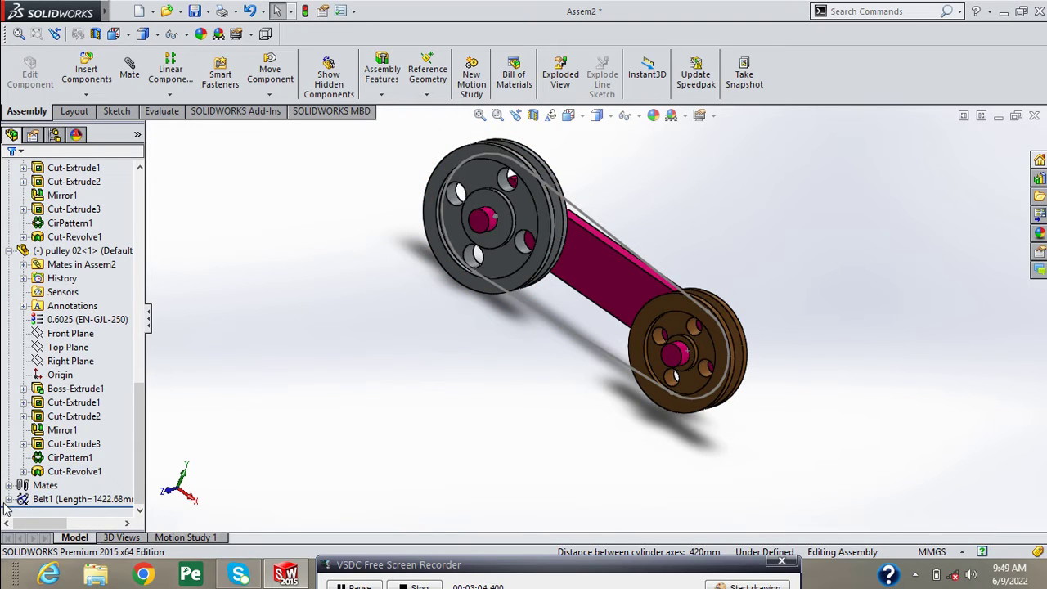
pyautogui.click(9, 501)
pyautogui.click(67, 486)
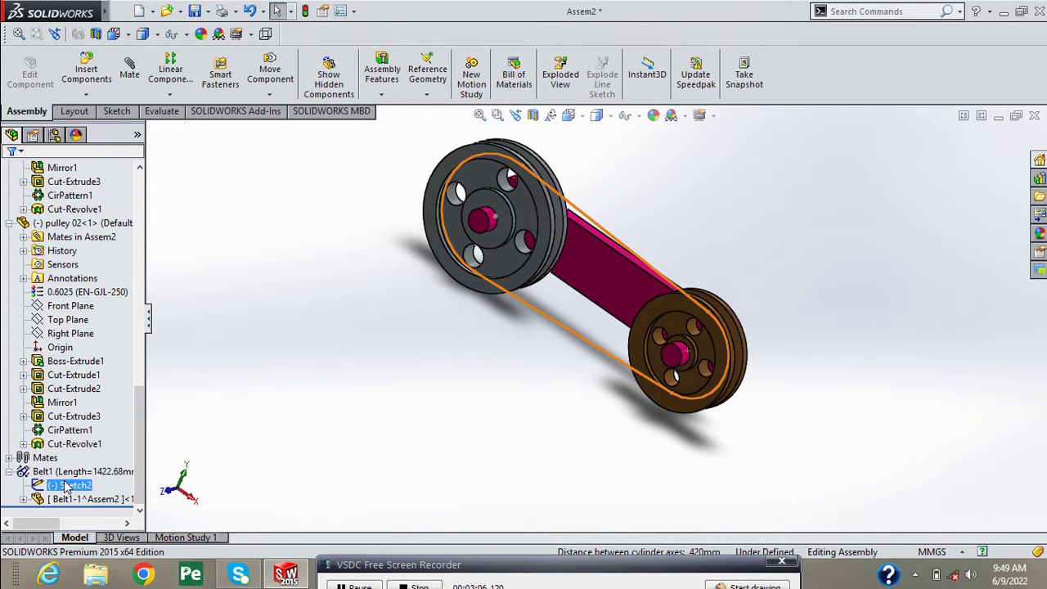
pyautogui.click(71, 499)
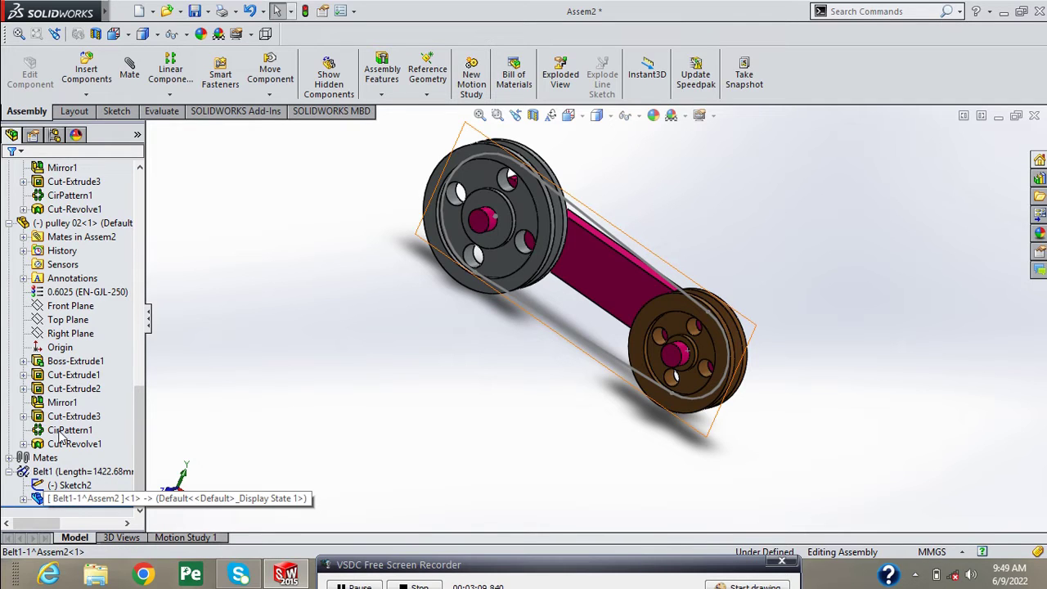
pyautogui.rightClick(48, 496)
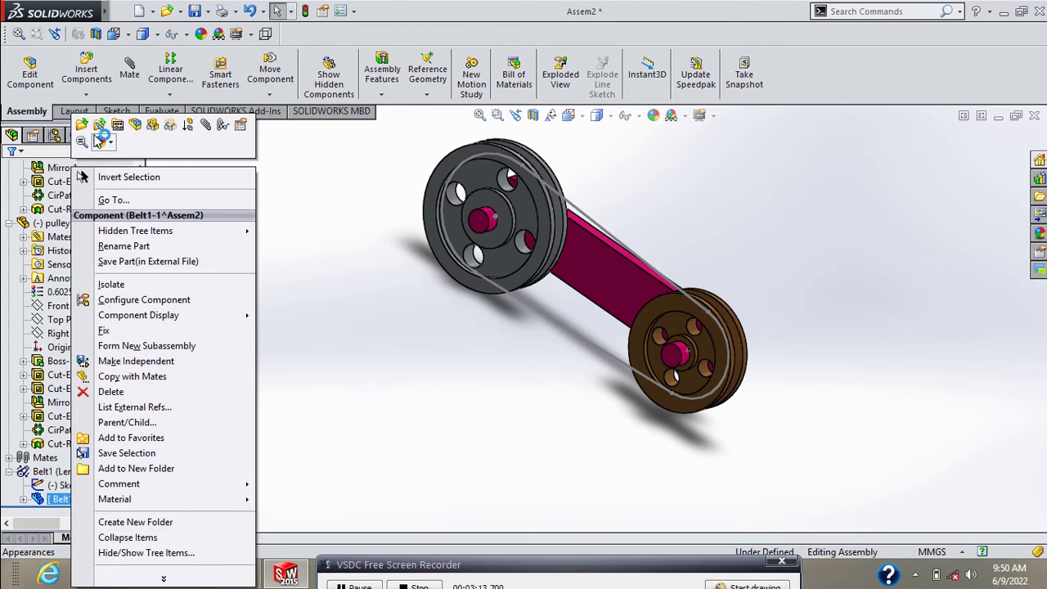
pyautogui.press('Escape')
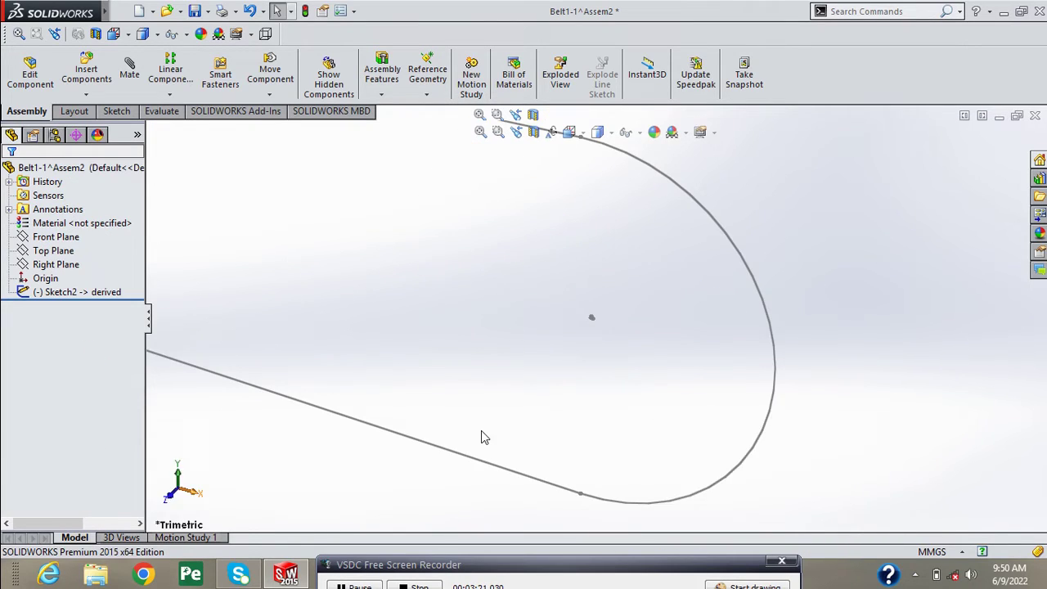
# Step: Orbit the belt loop and open Sketch3 on the belt part's Right Plane
pyautogui.press('f')
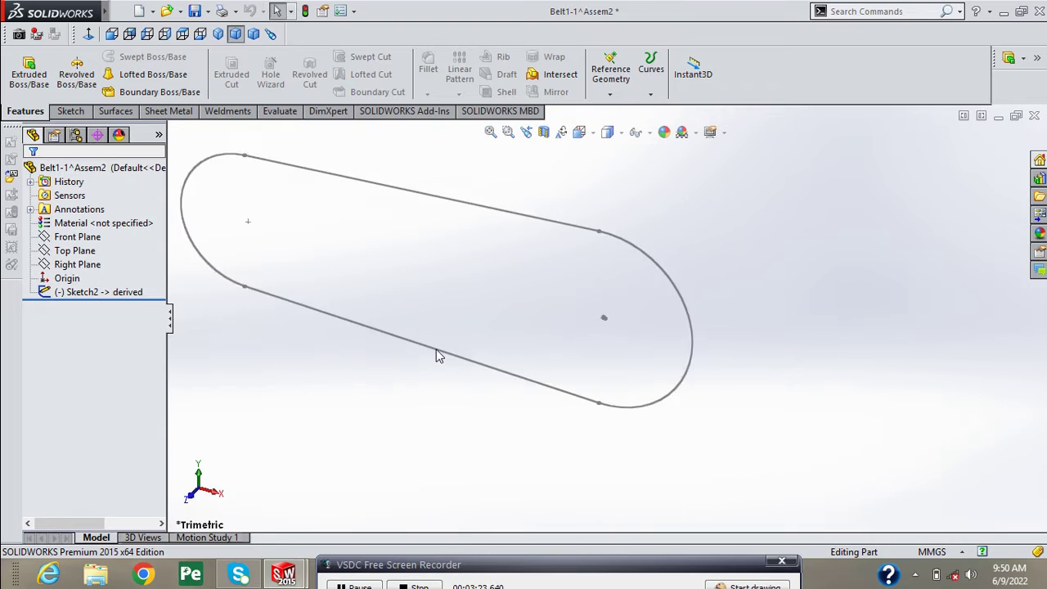
pyautogui.scroll(2, 436, 355)
pyautogui.moveTo(418, 355); pyautogui.dragTo(472, 338, button='middle')
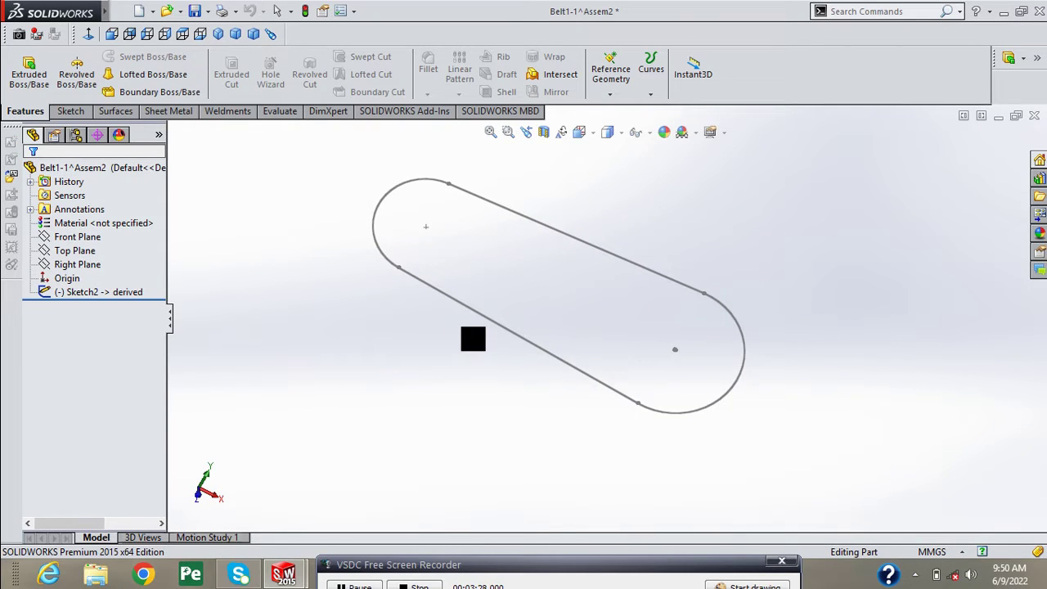
pyautogui.click(96, 255)
pyautogui.click(91, 239)
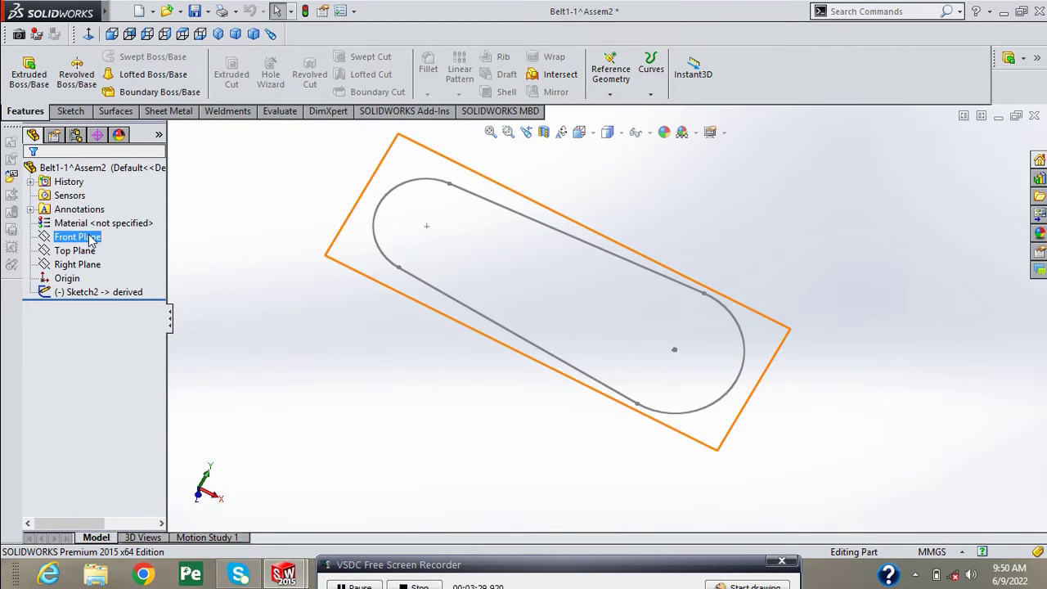
pyautogui.click(90, 266)
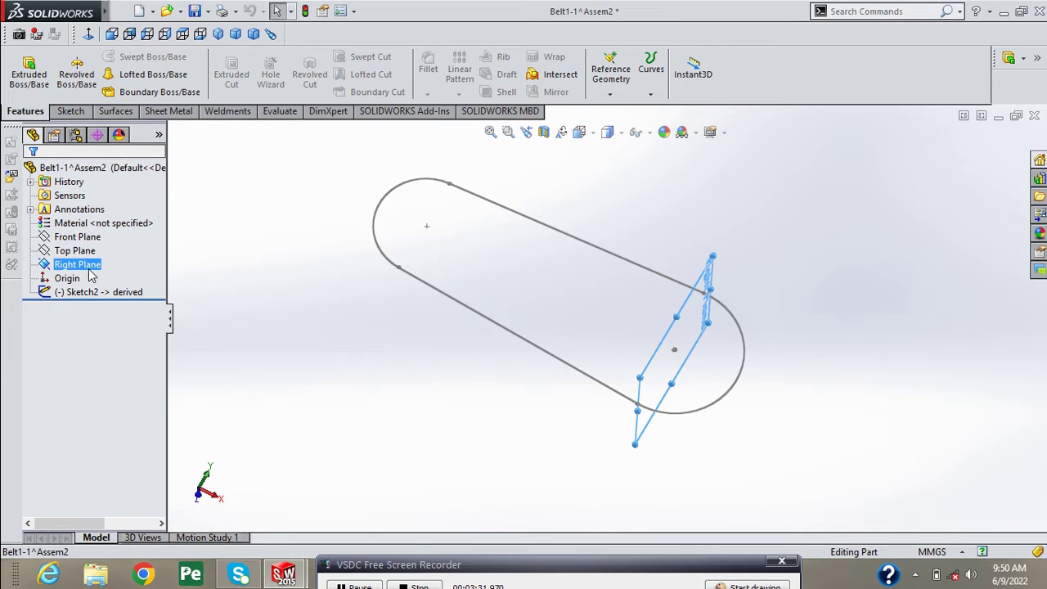
pyautogui.rightClick(89, 270)
pyautogui.click(94, 245)
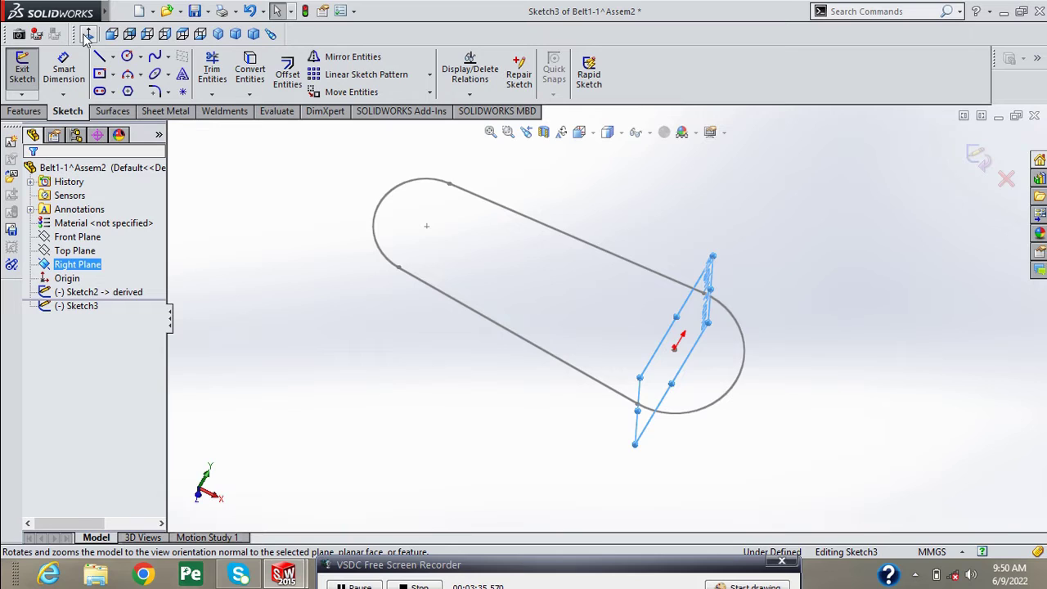
# Step: View Right Plane normal-to and draw a closed four-line trapezoid, wide at top, over the path line
pyautogui.click(88, 36)
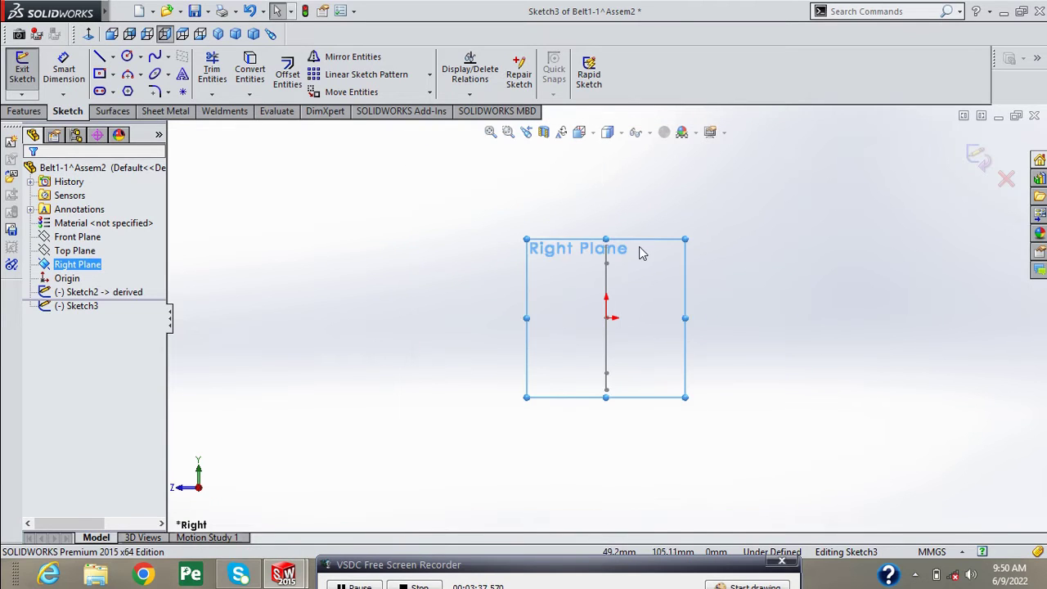
pyautogui.scroll(-4, 642, 253)
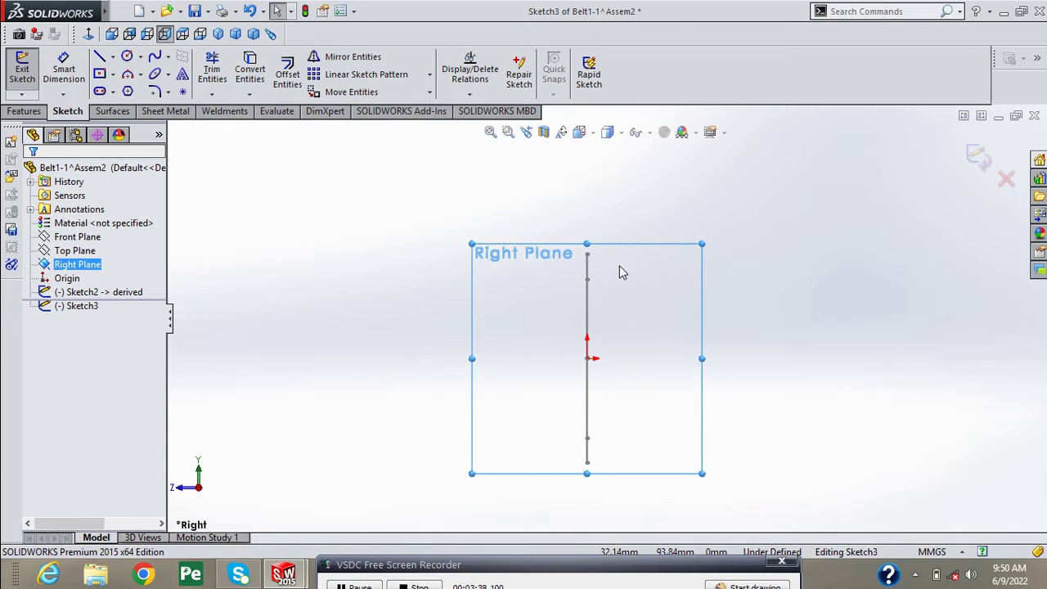
pyautogui.click(99, 59)
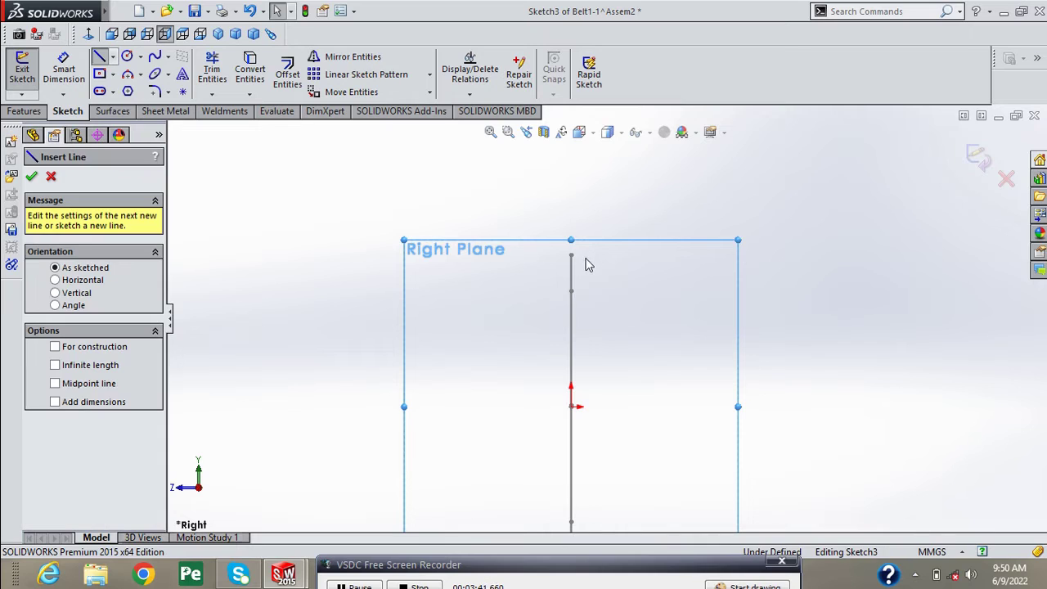
pyautogui.scroll(-2, 586, 263)
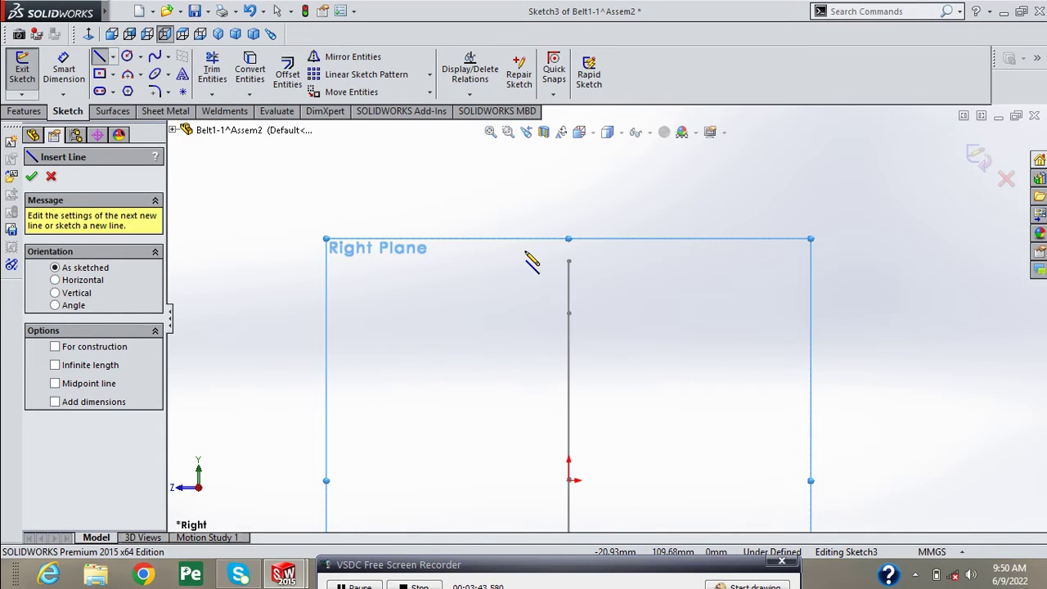
pyautogui.press('Escape')
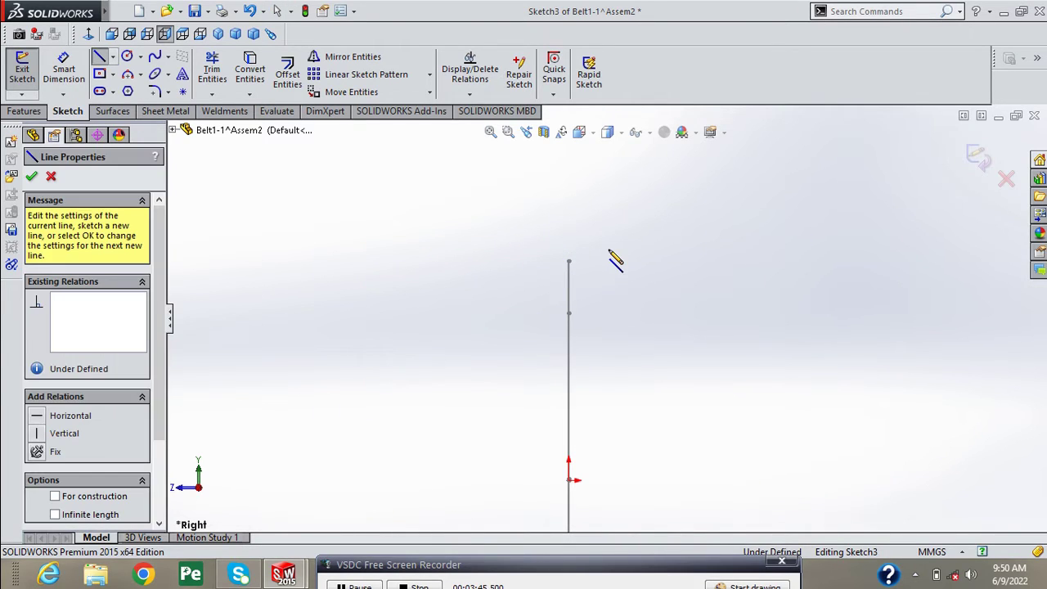
pyautogui.click(525, 249)
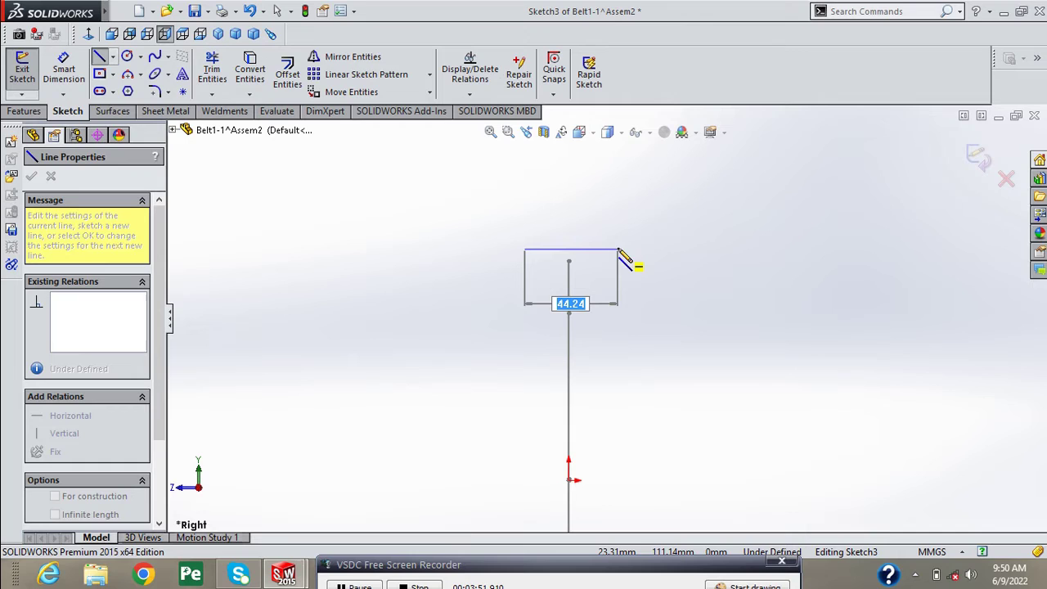
pyautogui.click(618, 249)
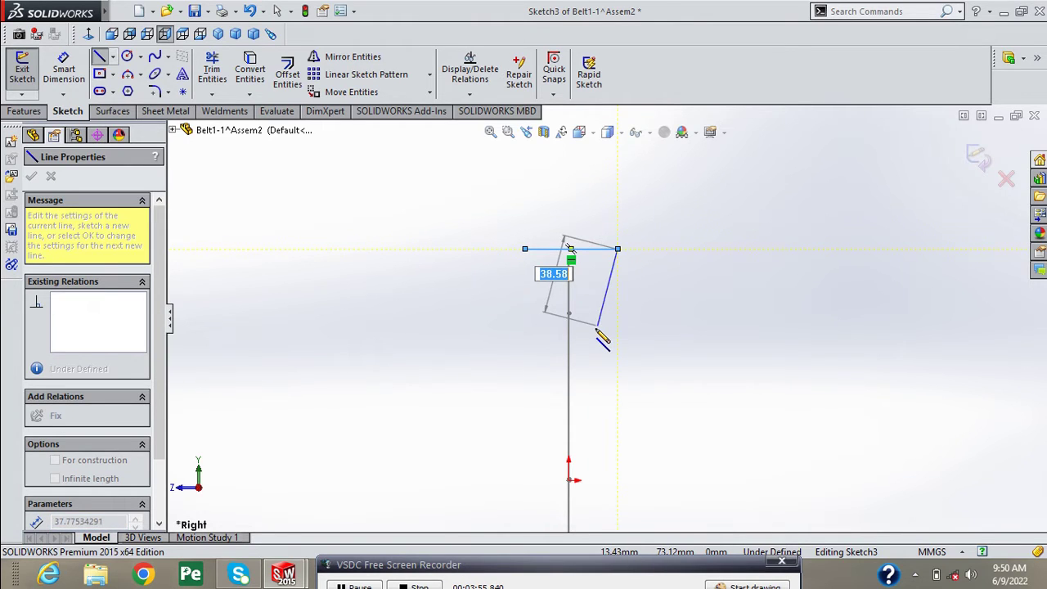
pyautogui.doubleClick(595, 327)
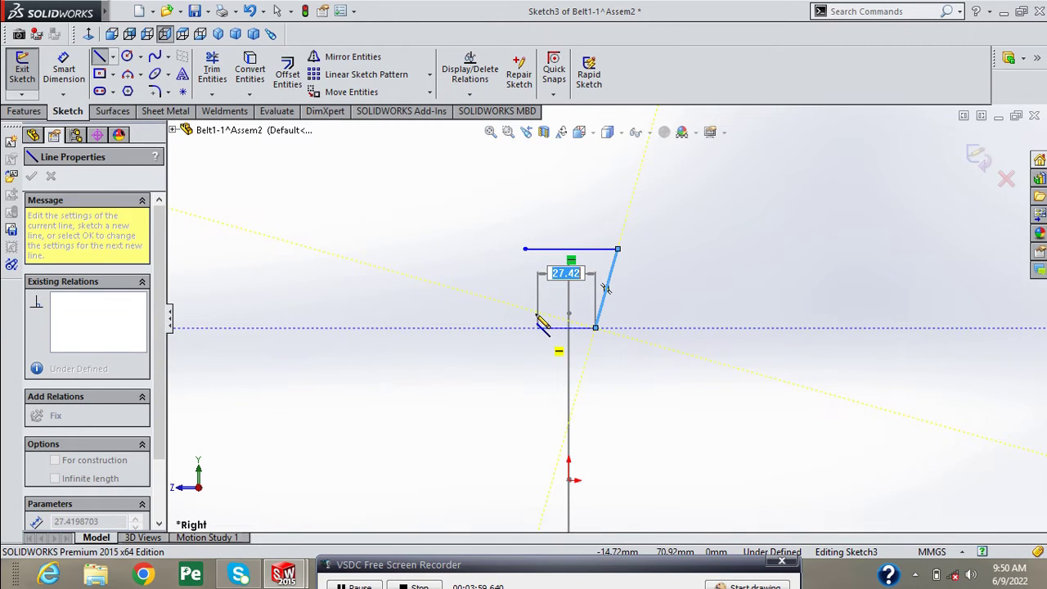
pyautogui.click(537, 328)
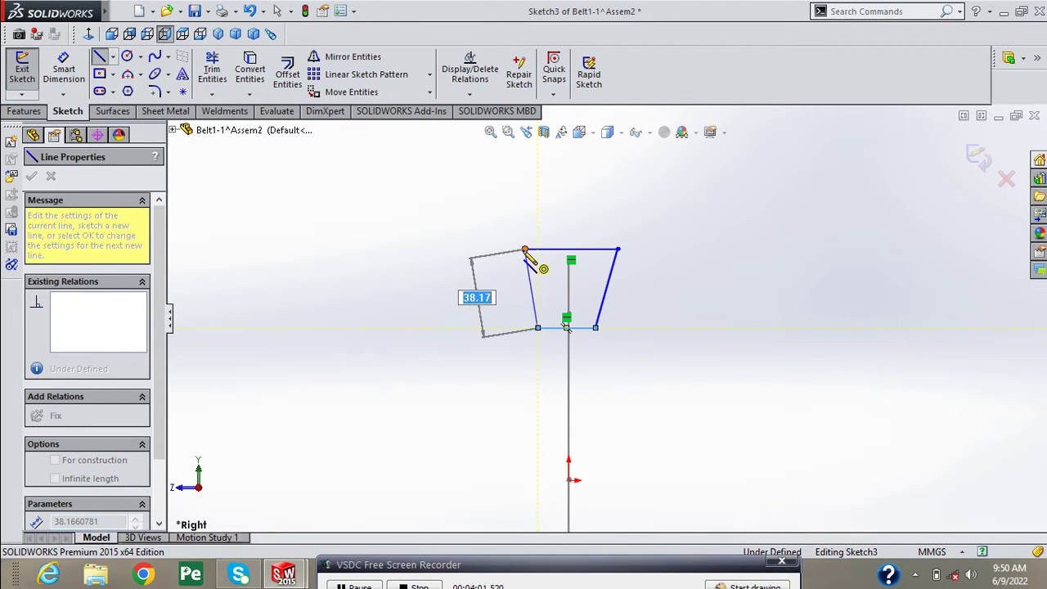
pyautogui.click(524, 249)
pyautogui.rightClick(451, 274)
pyautogui.press('Escape')
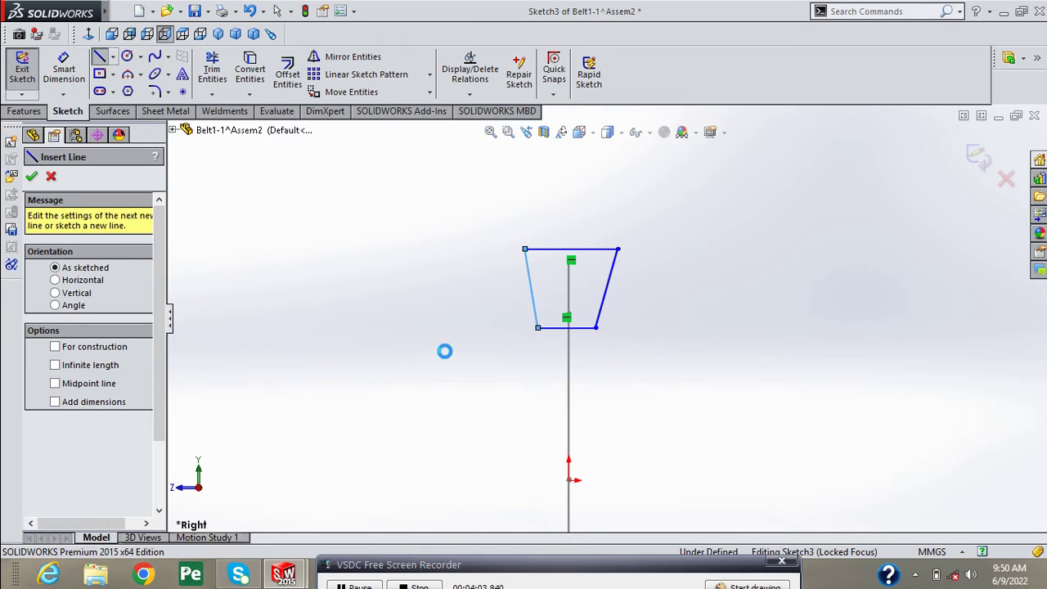
# Step: Draw a vertical construction centerline from the bottom edge's midpoint to the top edge
pyautogui.click(112, 57)
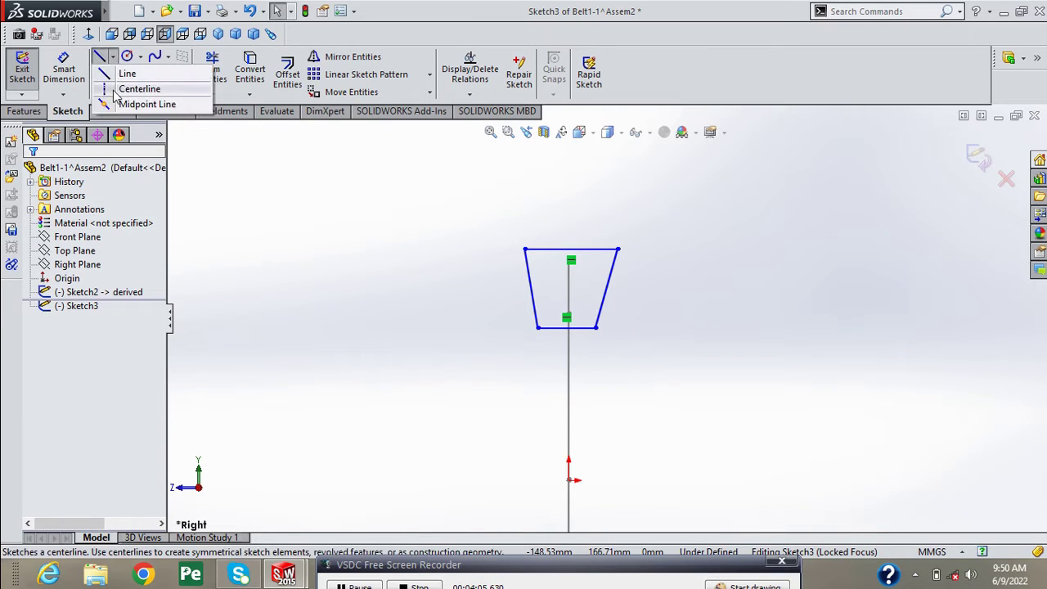
pyautogui.click(123, 88)
pyautogui.scroll(-2, 573, 344)
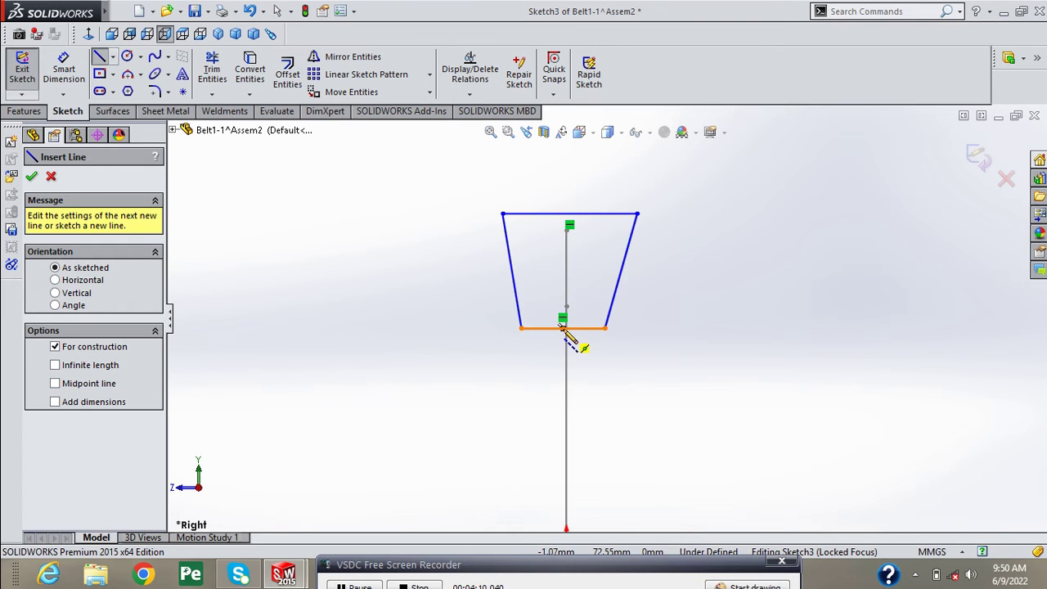
pyautogui.click(563, 327)
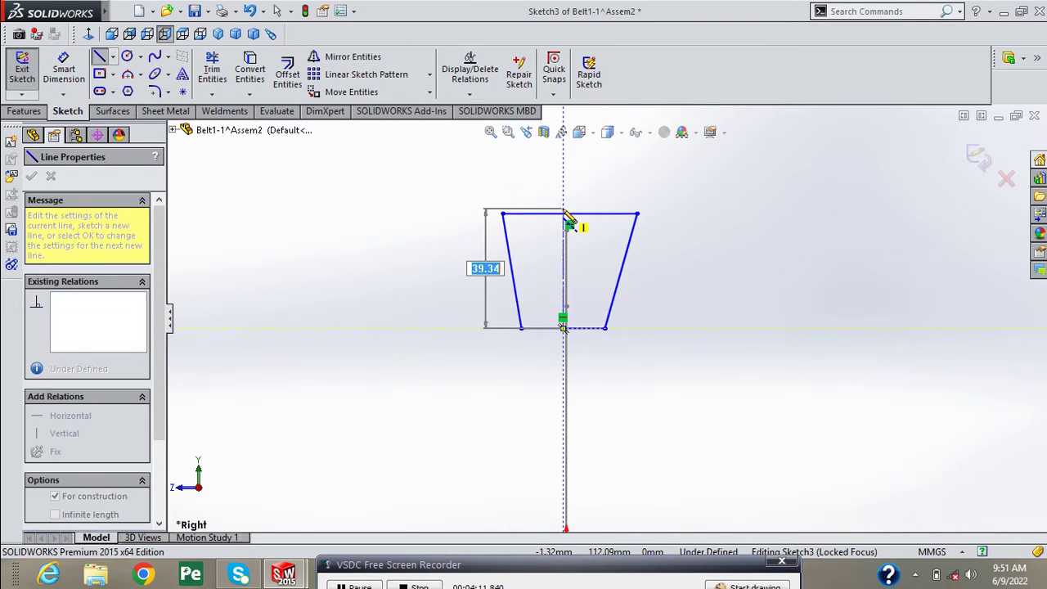
pyautogui.click(564, 215)
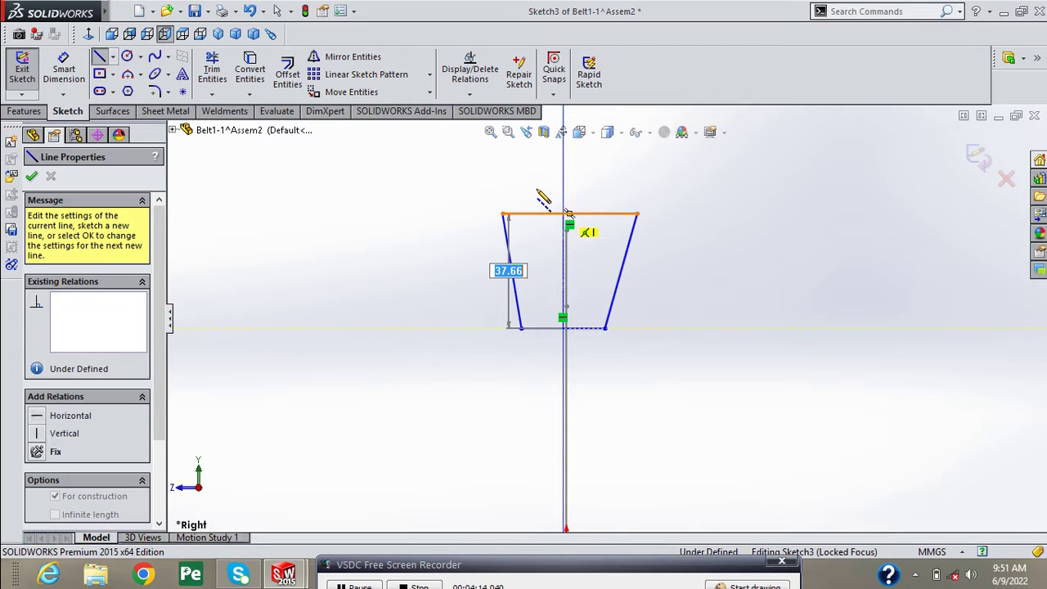
pyautogui.rightClick(535, 190)
pyautogui.click(566, 199)
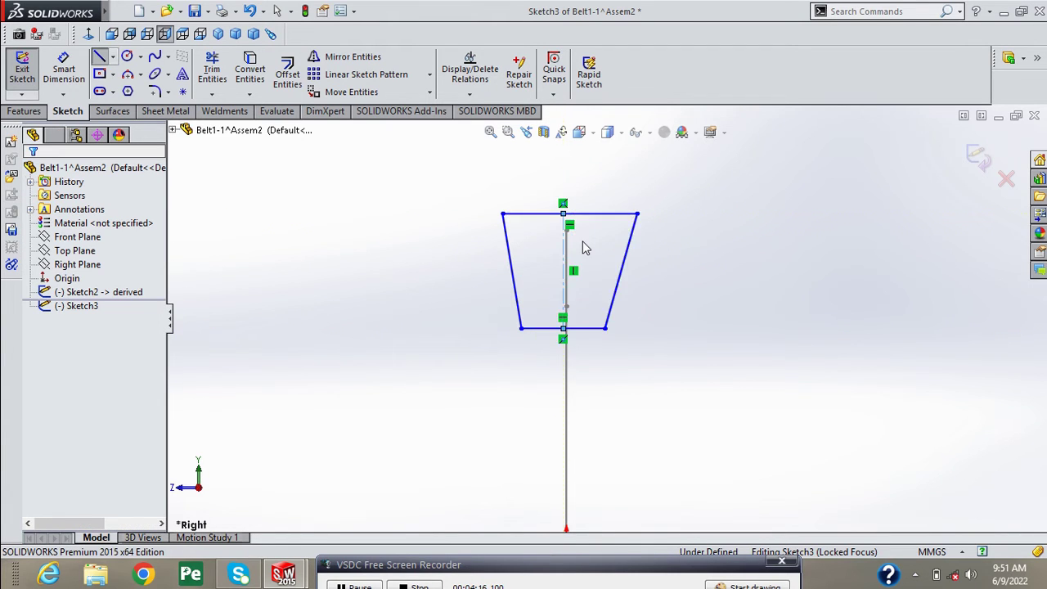
pyautogui.scroll(-5, 581, 244)
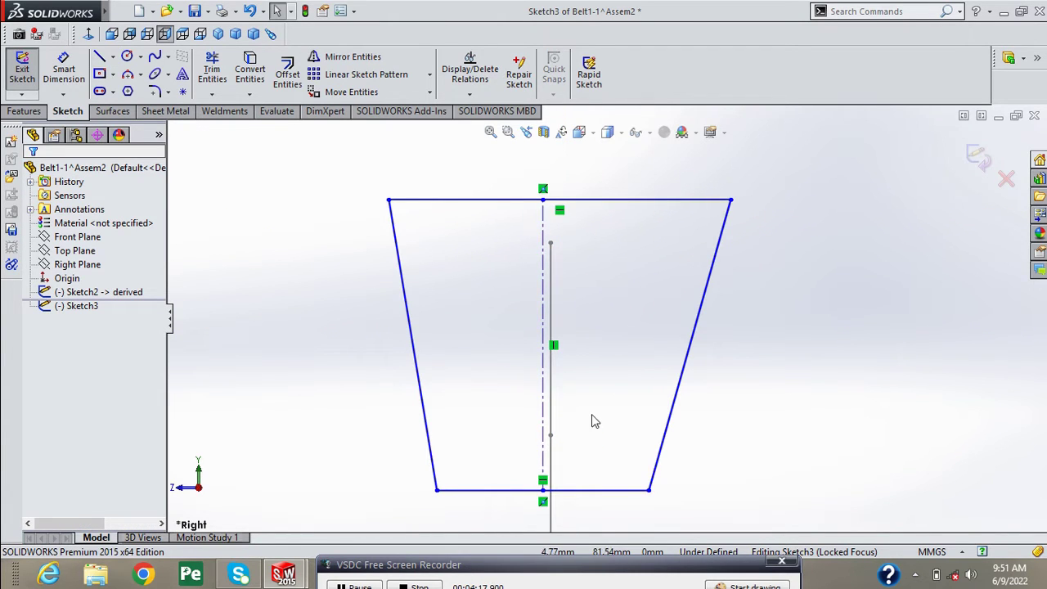
# Step: Make the two slanted sides symmetric about the centerline
pyautogui.click(667, 417)
pyautogui.click(546, 422)
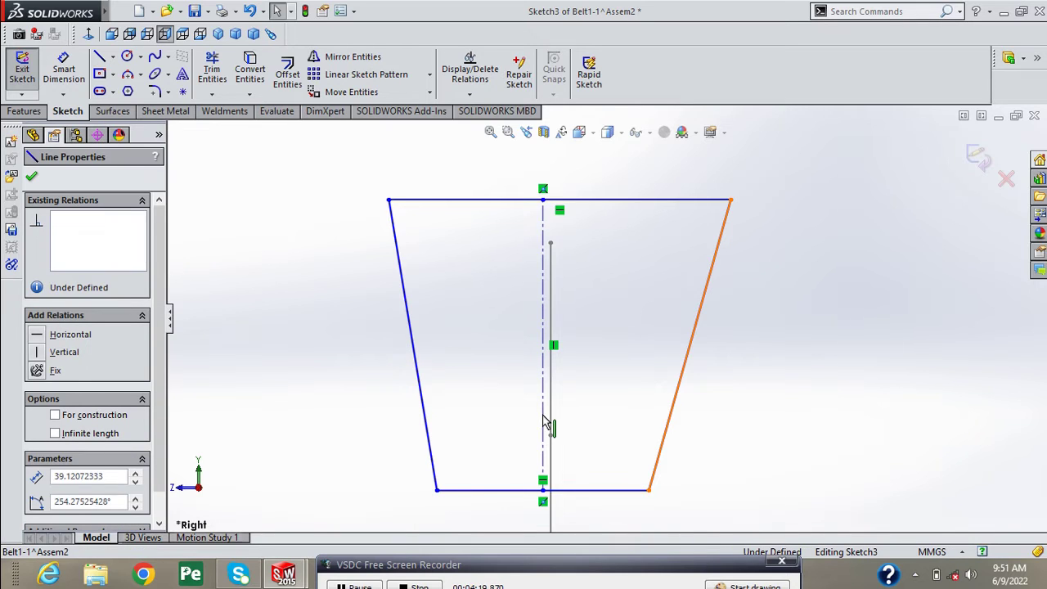
pyautogui.keyDown('ctrl'); pyautogui.click(425, 413); pyautogui.keyUp('ctrl')
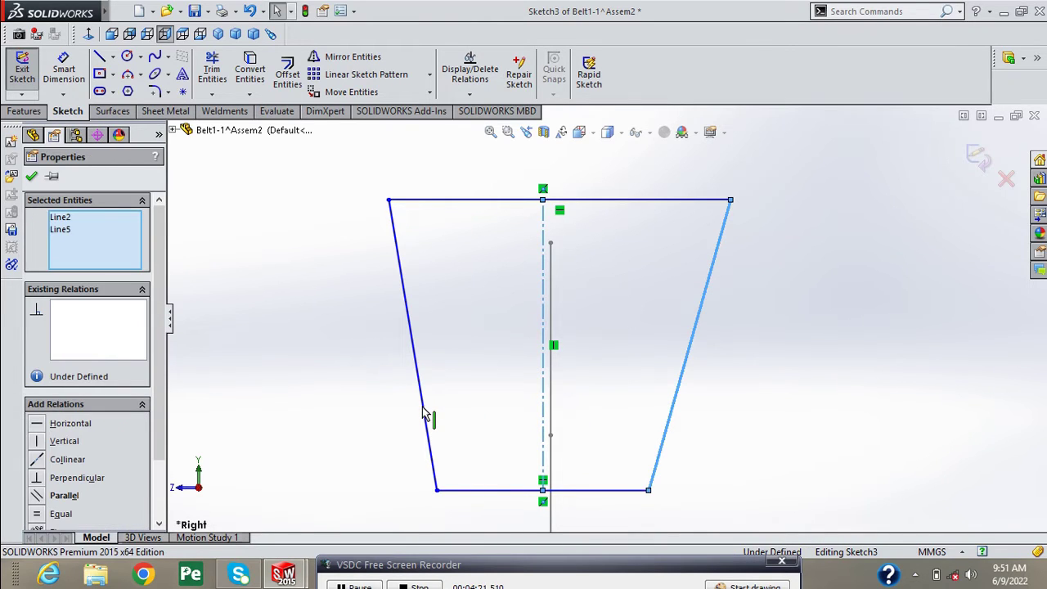
pyautogui.keyDown('ctrl'); pyautogui.click(424, 413); pyautogui.keyUp('ctrl')
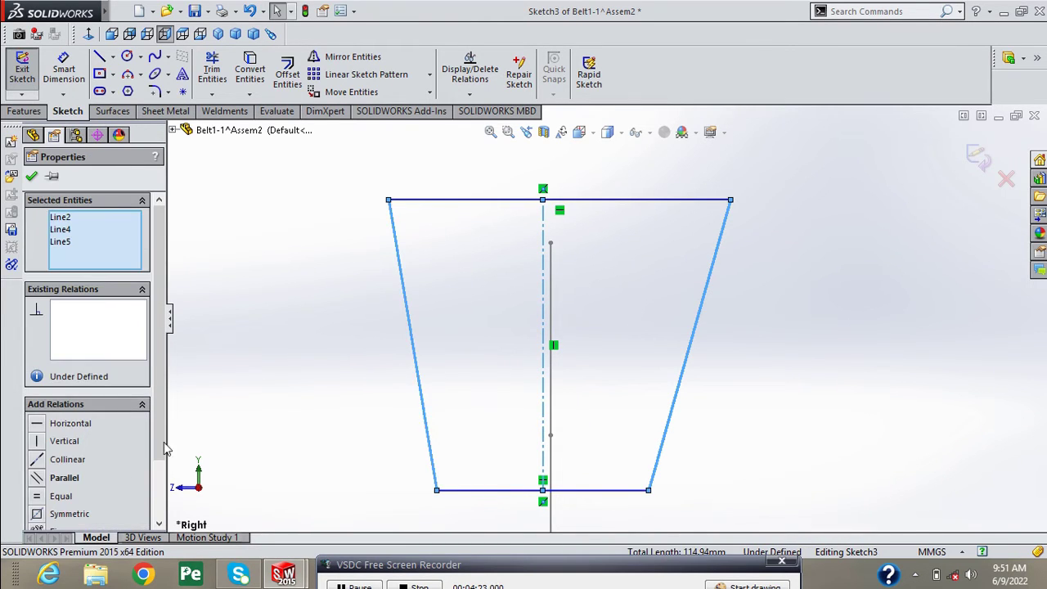
pyautogui.click(36, 517)
pyautogui.click(31, 176)
# Step: Dimension the trapezoid's top edge at 25 mm
pyautogui.scroll(2, 604, 317)
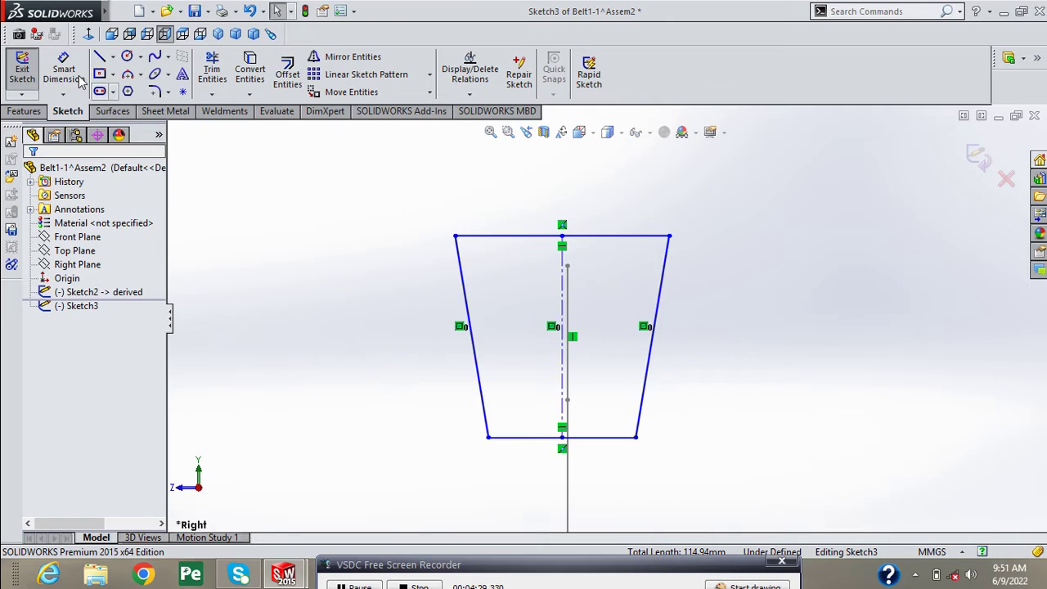
pyautogui.click(63, 70)
pyautogui.click(532, 221)
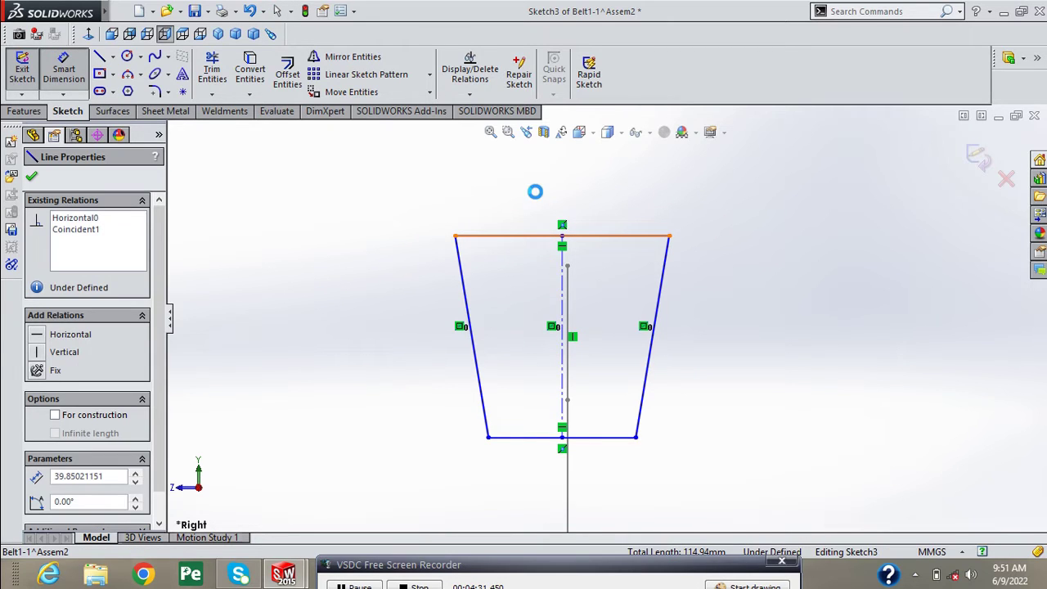
pyautogui.click(536, 196)
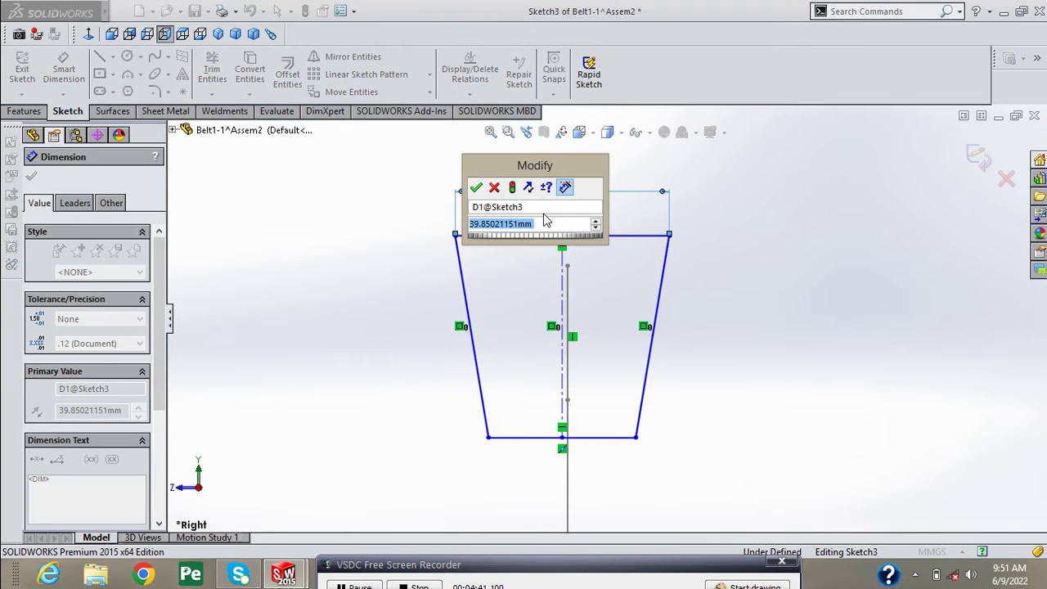
pyautogui.write('25')
pyautogui.press('Return')
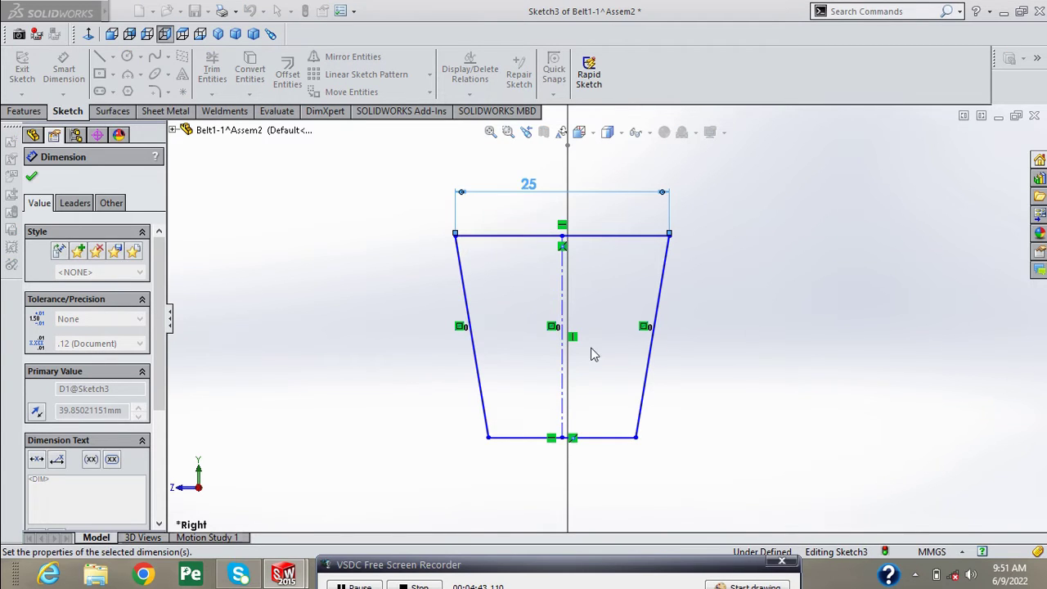
# Step: Dimension the trapezoid's bottom edge at 10 mm
pyautogui.click(613, 440)
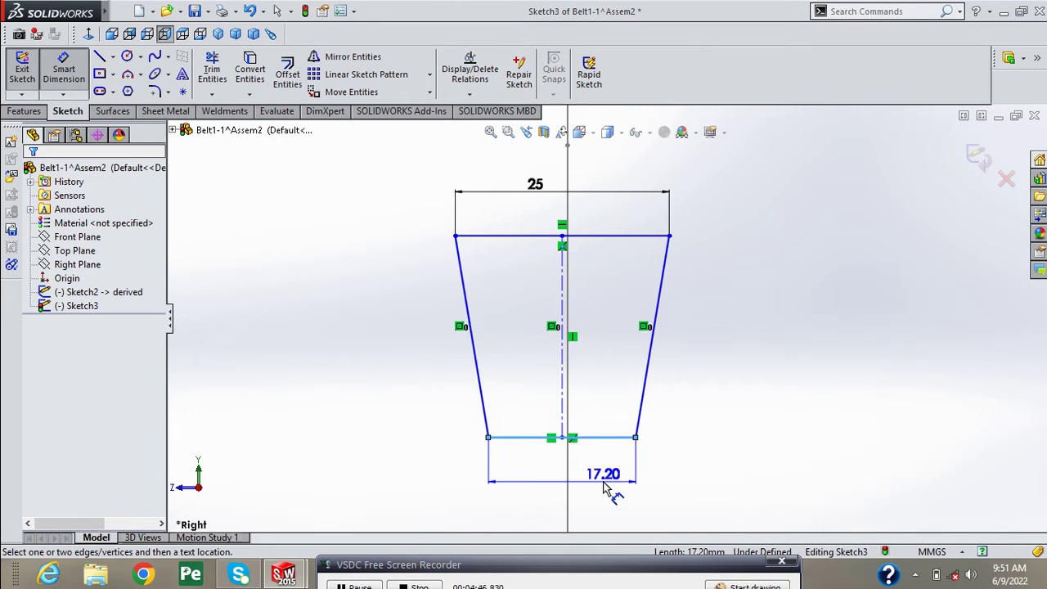
pyautogui.click(603, 489)
pyautogui.write('10')
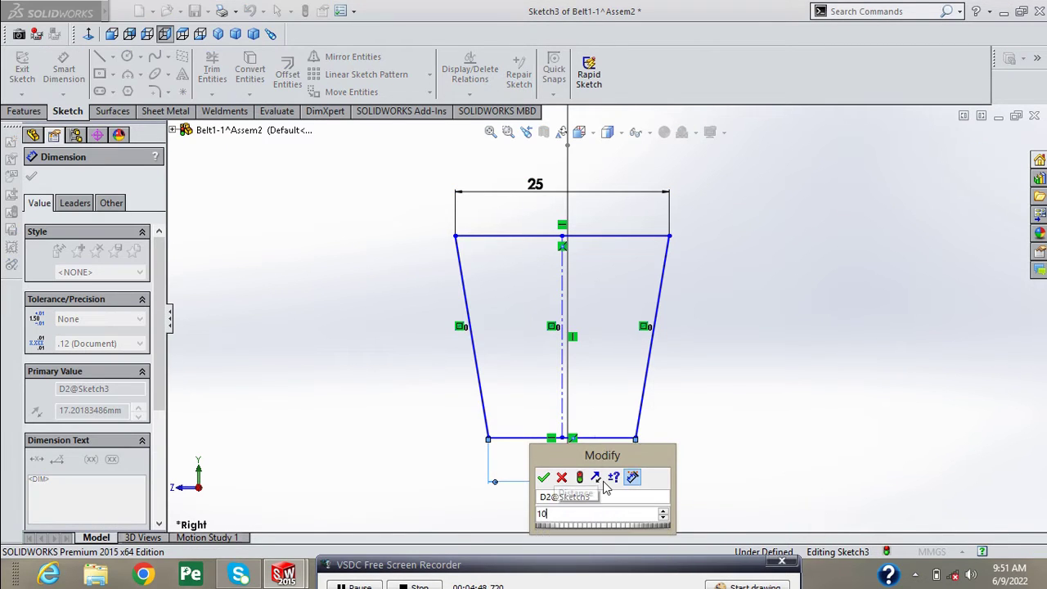
pyautogui.press('Return')
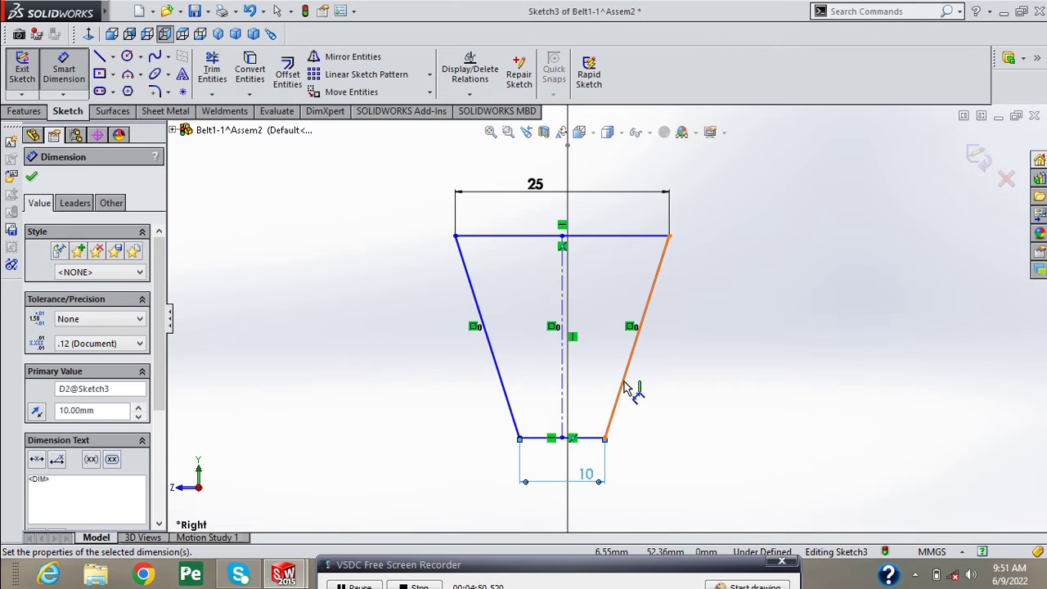
# Step: Add a 20 mm height dimension beside the profile and stop dimensioning
pyautogui.click(621, 381)
pyautogui.click(727, 384)
pyautogui.write('20')
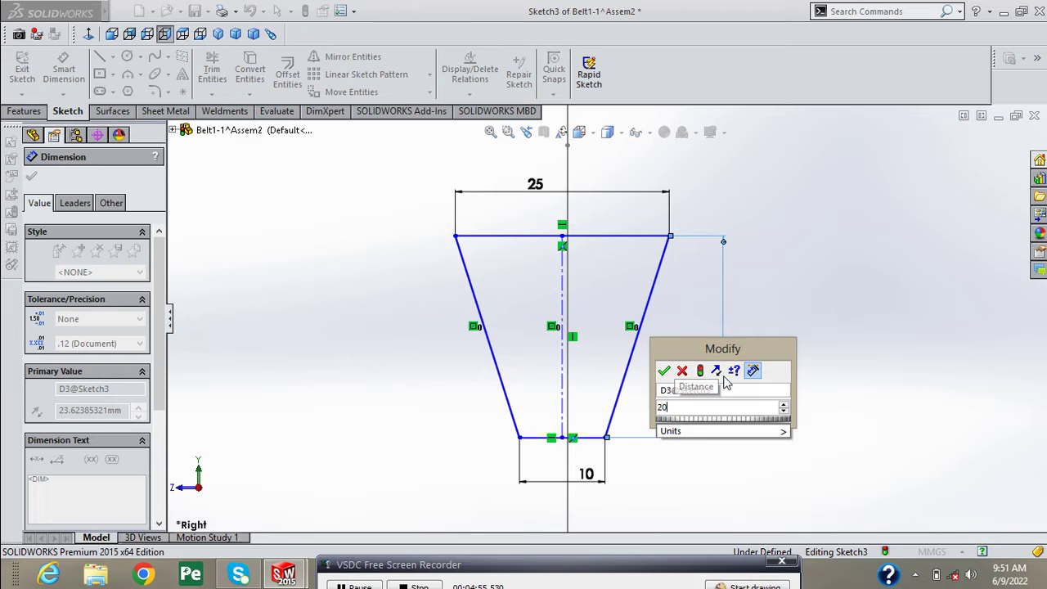
pyautogui.press('Return')
pyautogui.scroll(3, 661, 401)
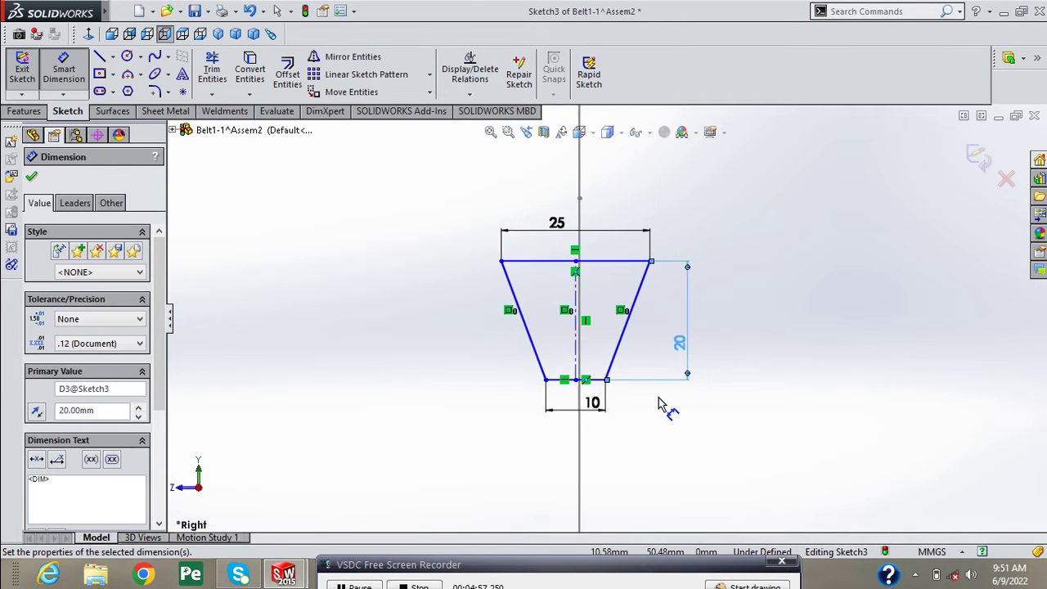
pyautogui.click(31, 179)
pyautogui.press('Escape')
pyautogui.press('f')
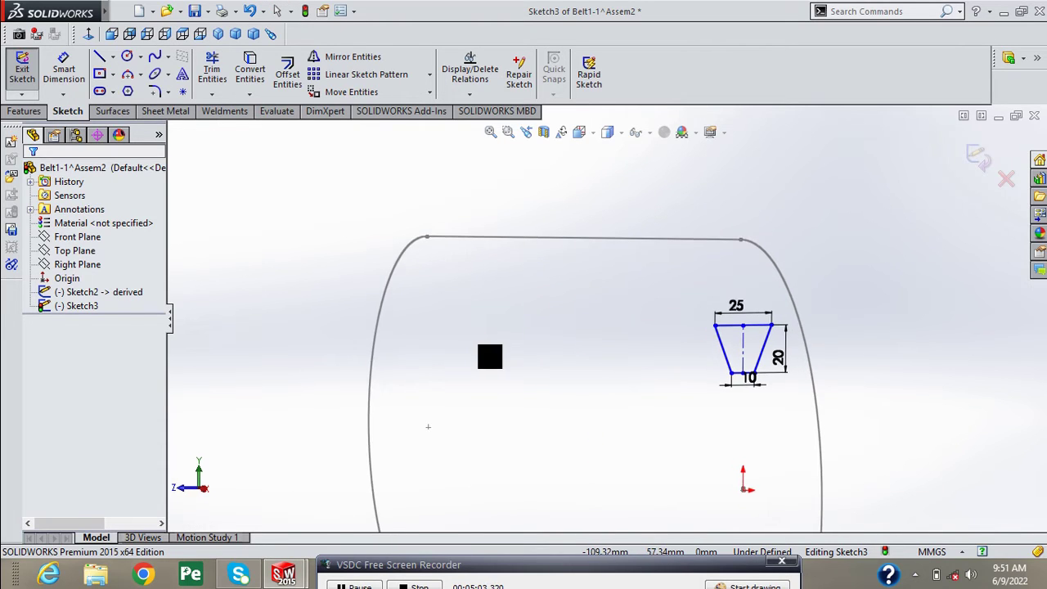
# Step: Zoom in and select the midpoint of the trapezoid's bottom edge
pyautogui.scroll(-1, 728, 380)
pyautogui.scroll(-1, 728, 380)
pyautogui.scroll(-2, 728, 382)
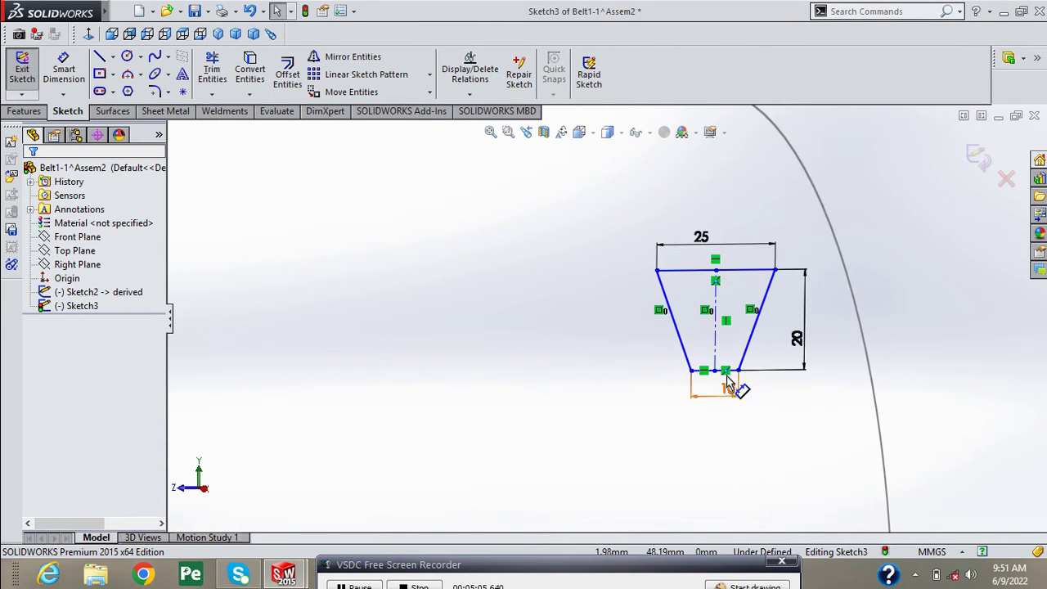
pyautogui.click(727, 381)
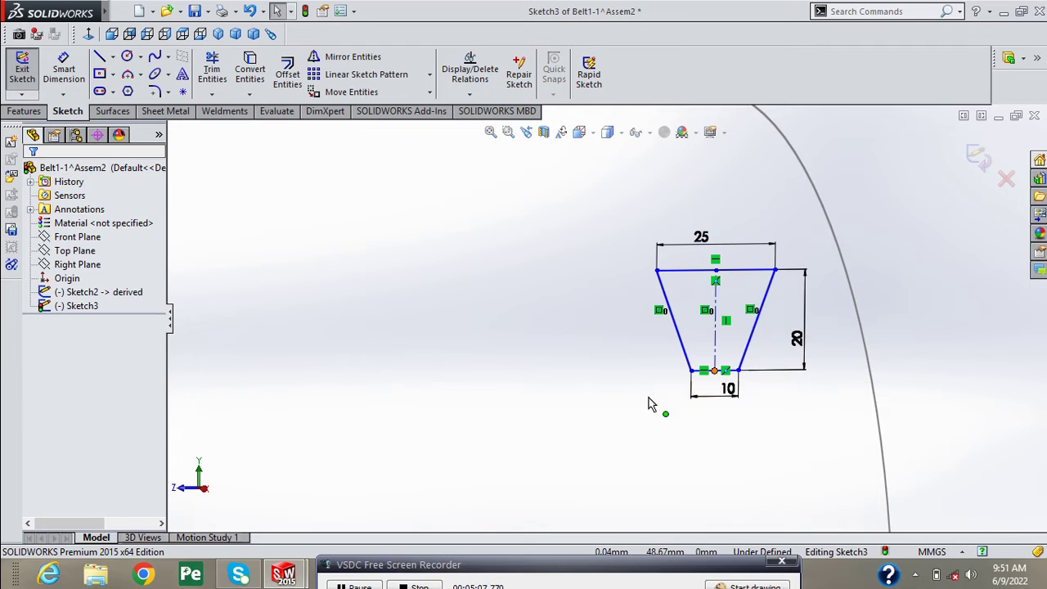
pyautogui.scroll(3, 629, 386)
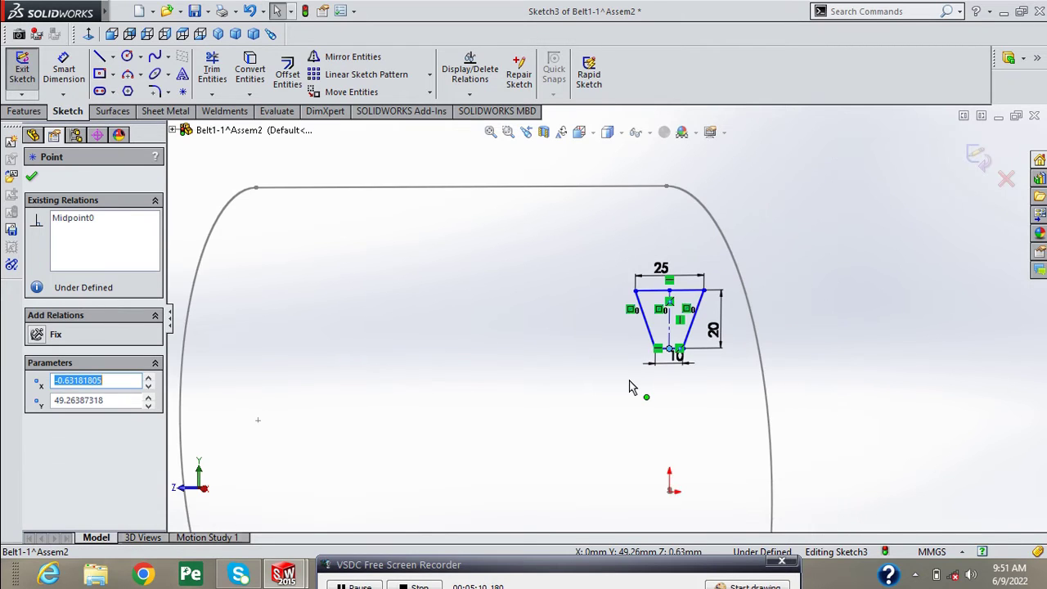
pyautogui.scroll(-2, 675, 243)
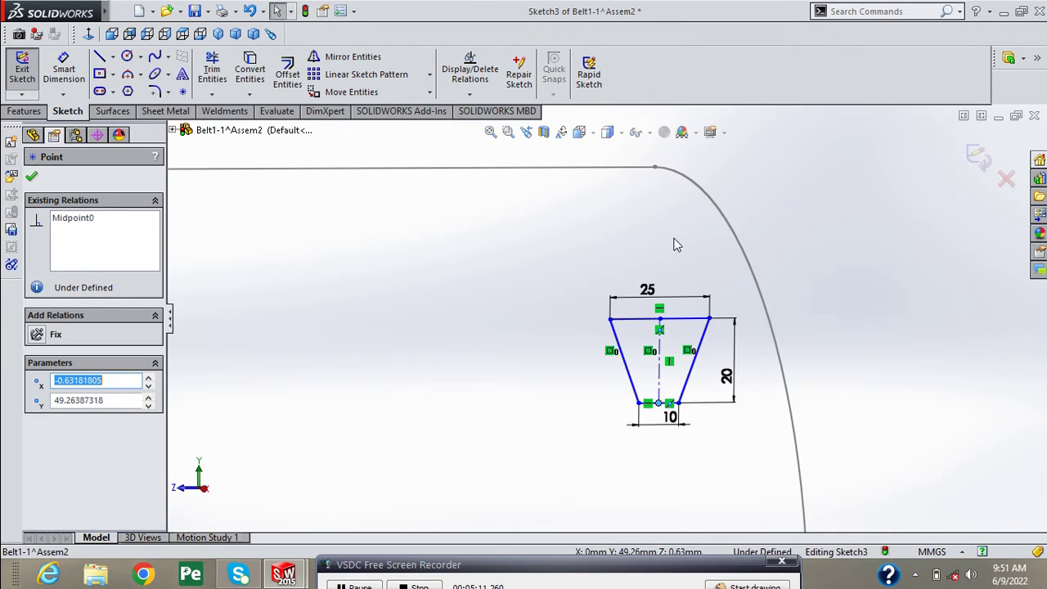
# Step: Make the bottom midpoint coincident with the belt path's corner endpoint and exit Sketch3
pyautogui.keyDown('ctrl'); pyautogui.click(655, 168); pyautogui.keyUp('ctrl')
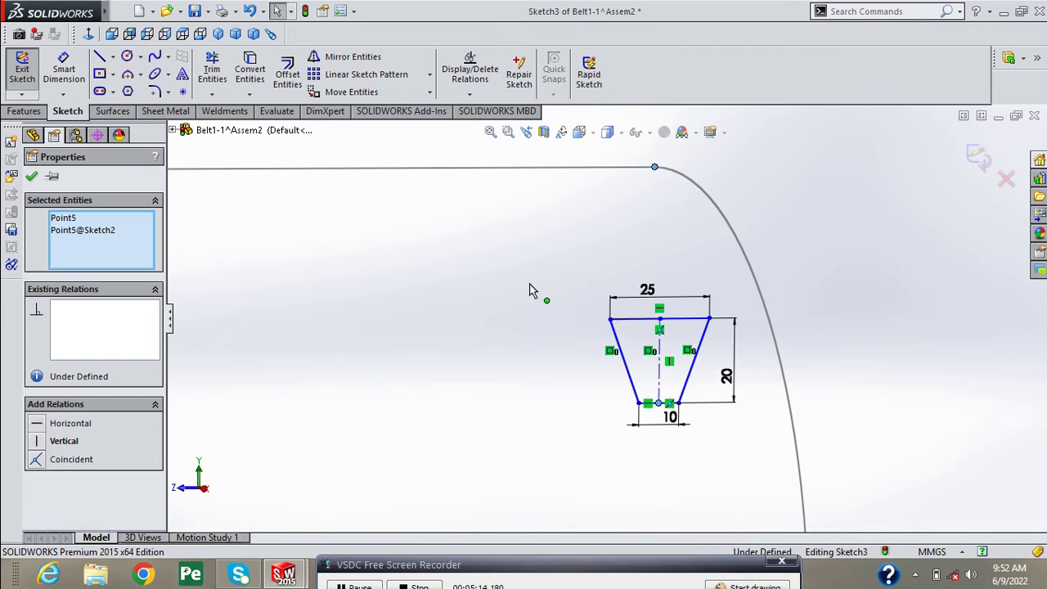
pyautogui.click(36, 461)
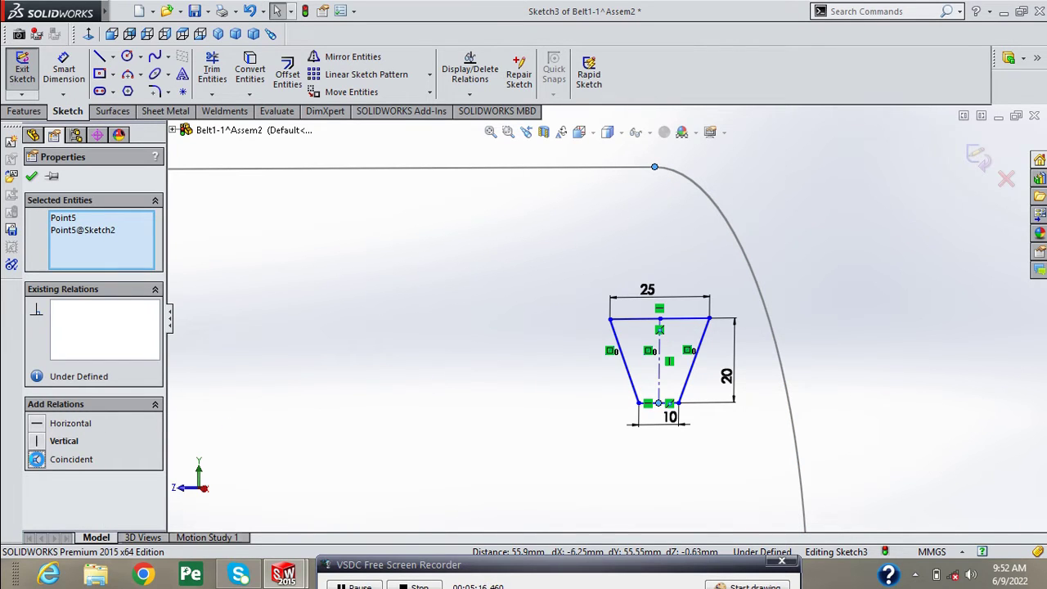
pyautogui.scroll(3, 276, 342)
pyautogui.scroll(2, 276, 342)
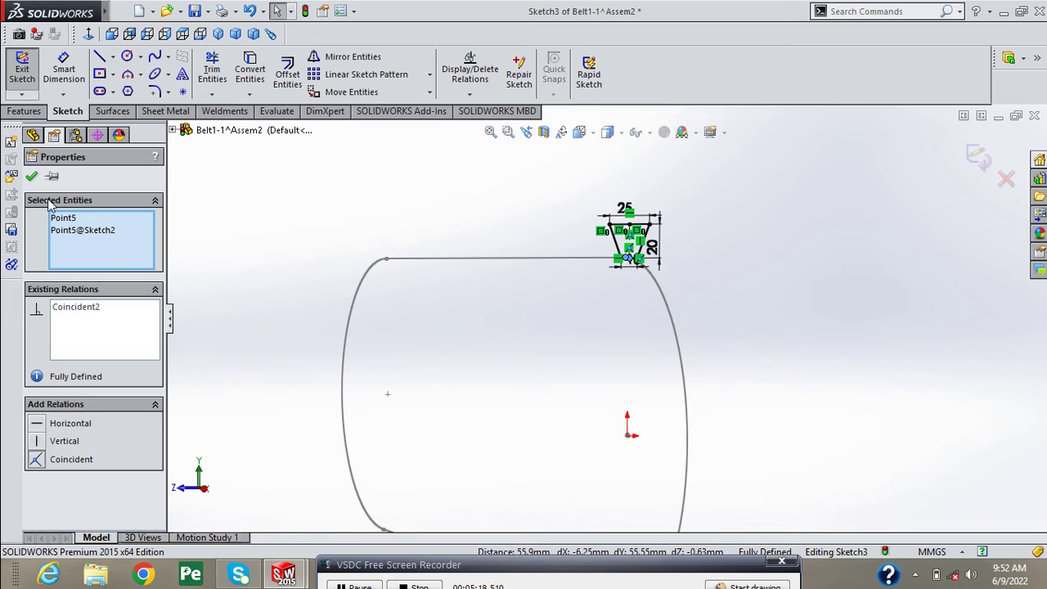
pyautogui.click(31, 175)
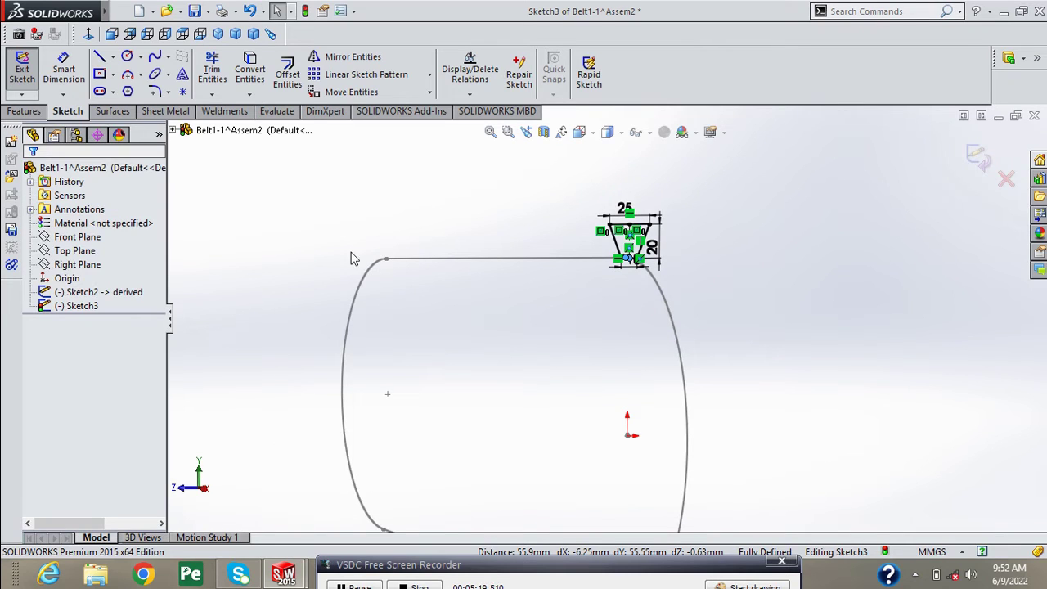
pyautogui.click(977, 156)
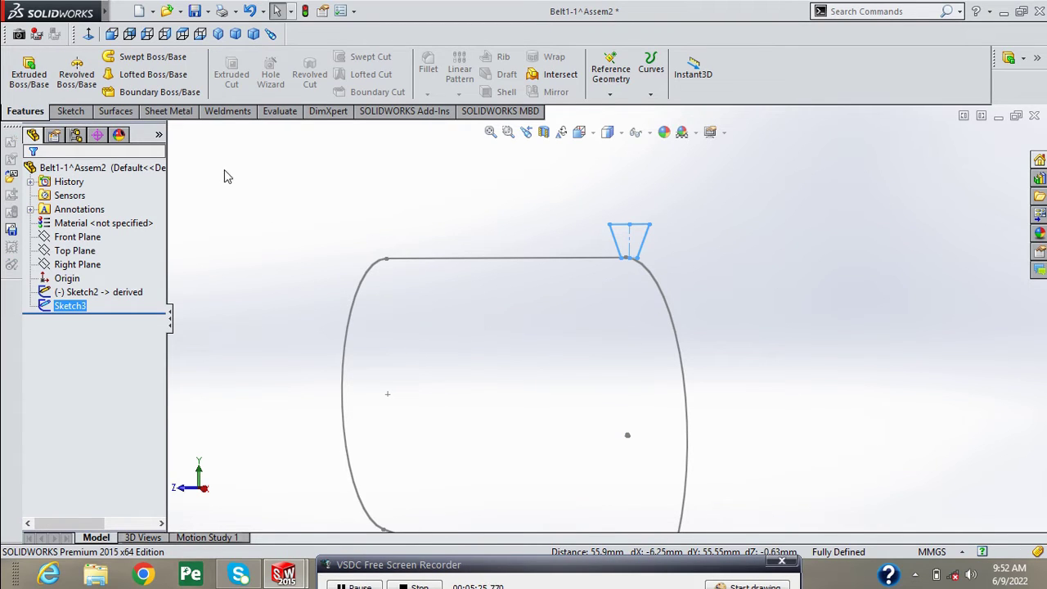
# Step: Sweep the Sketch3 trapezoid along the Sketch2 belt outline to create Sweep1
pyautogui.click(148, 56)
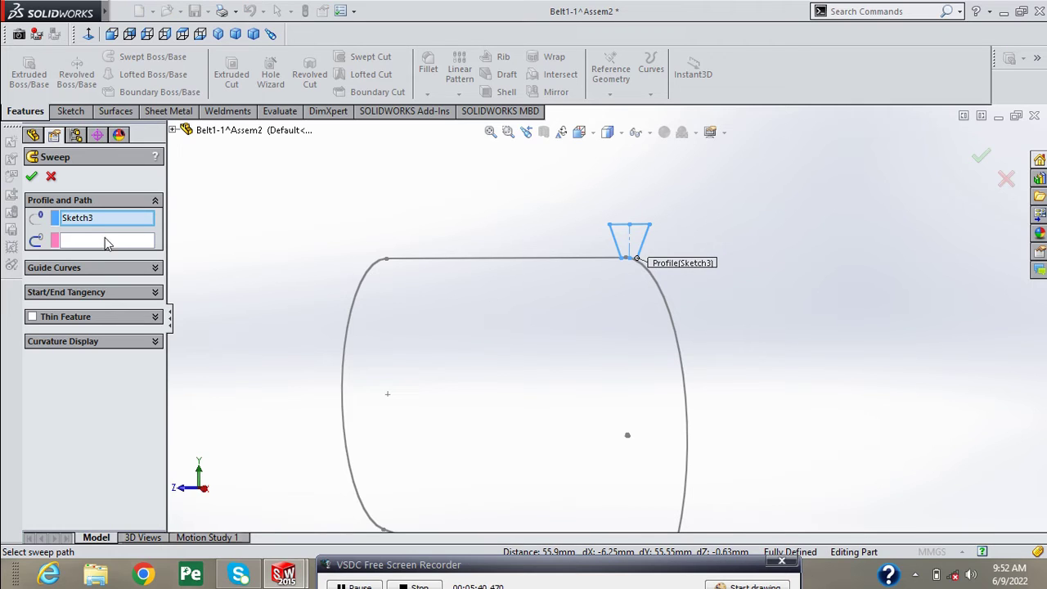
pyautogui.click(109, 247)
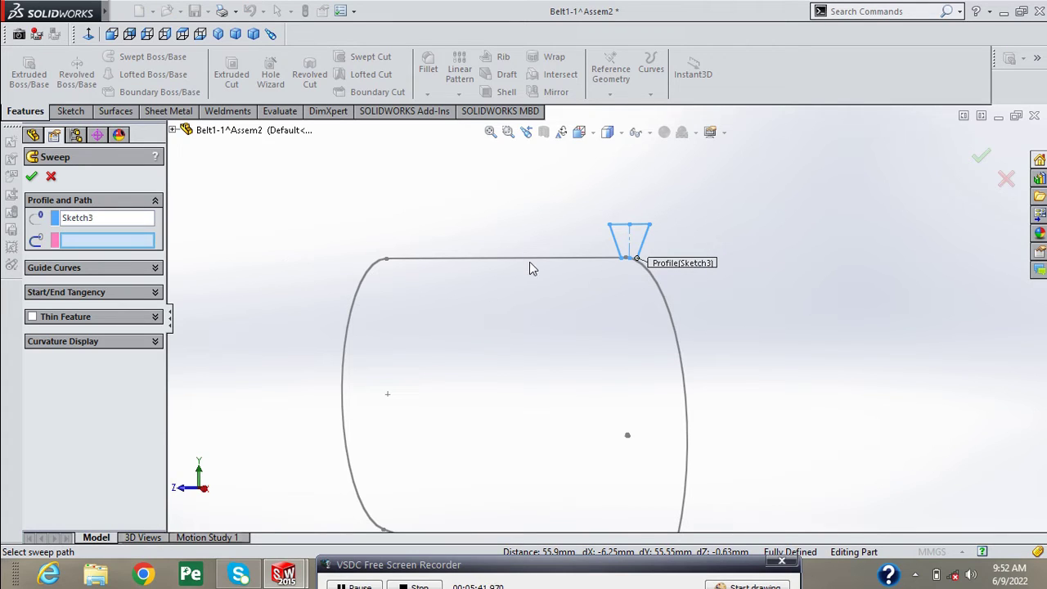
pyautogui.click(572, 271)
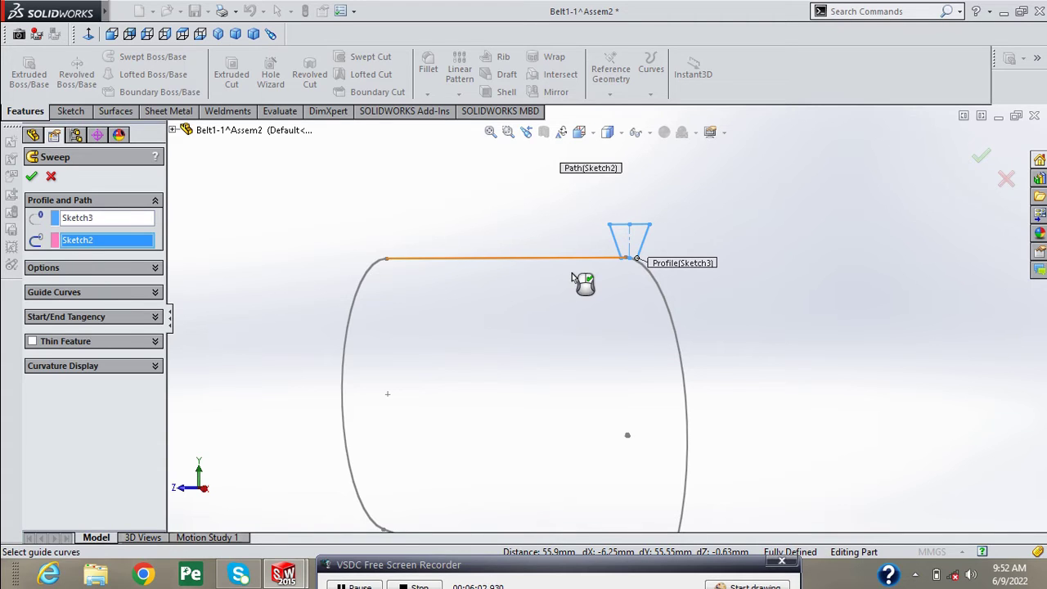
pyautogui.scroll(3, 573, 301)
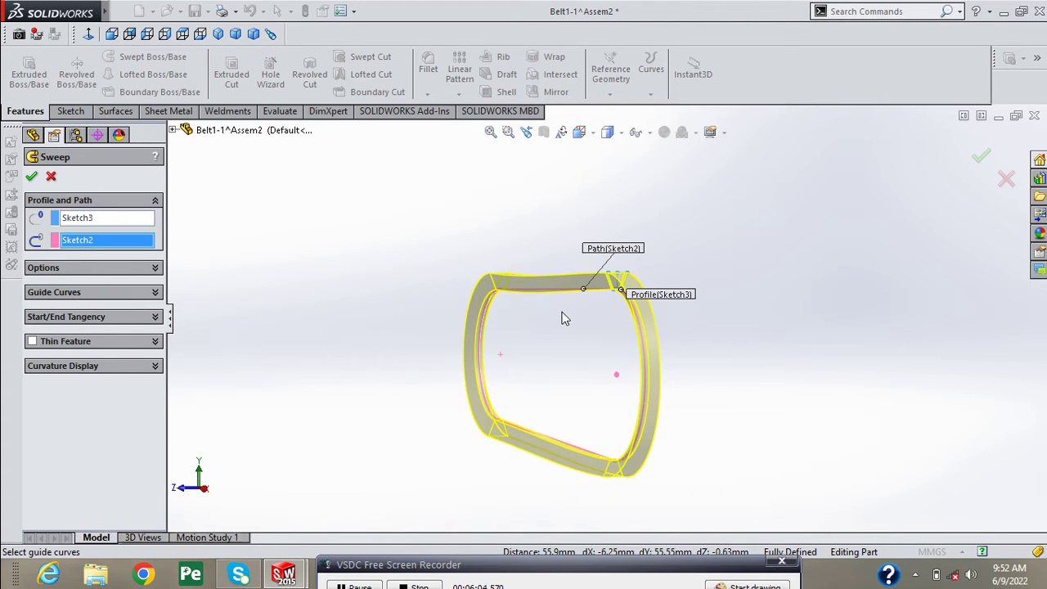
pyautogui.click(31, 178)
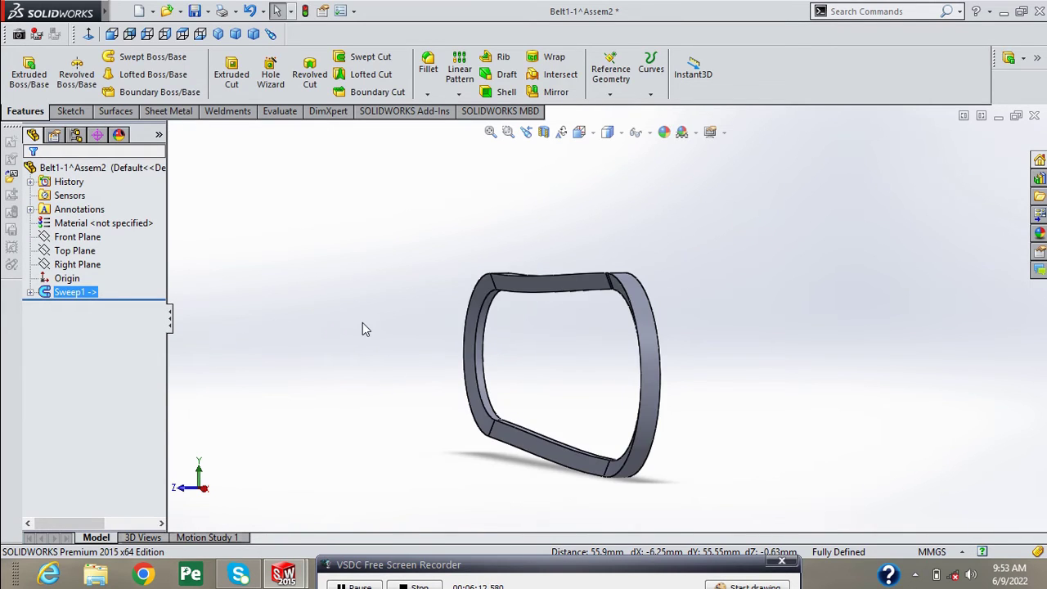
# Step: Open Edit Material from the belt part's Material entry in the tree
pyautogui.moveTo(364, 323)
pyautogui.mouseDown(button='middle')
pyautogui.moveTo(394, 352)
pyautogui.moveTo(381, 416)
pyautogui.moveTo(395, 311)
pyautogui.moveTo(439, 313)
pyautogui.moveTo(442, 409)
pyautogui.moveTo(416, 439)
pyautogui.moveTo(306, 418)
pyautogui.moveTo(290, 434)
pyautogui.moveTo(305, 473)
pyautogui.moveTo(365, 474)
pyautogui.moveTo(283, 385)
pyautogui.mouseUp(button='middle')
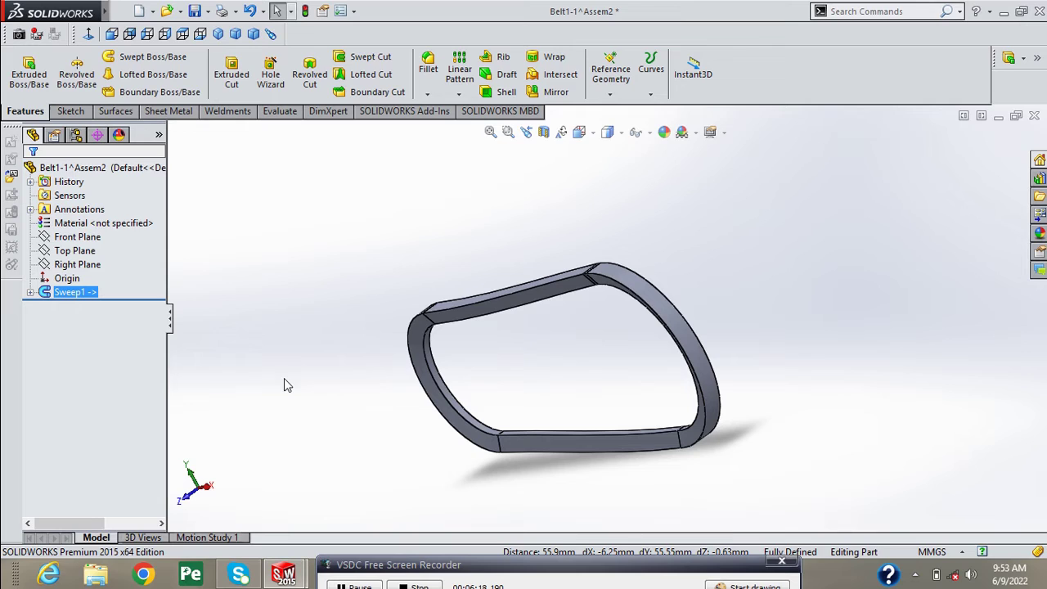
pyautogui.rightClick(65, 228)
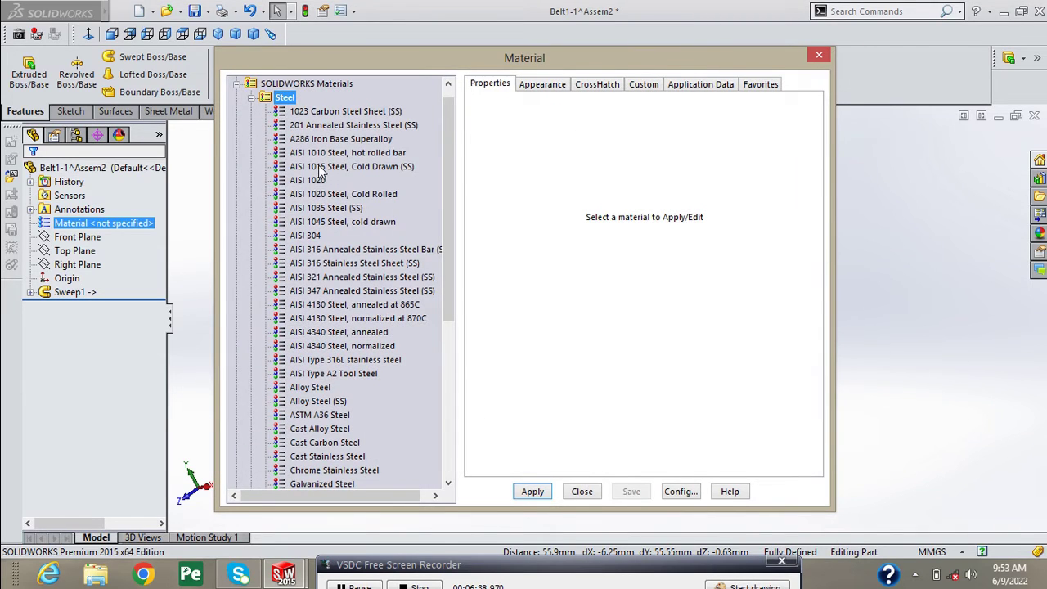
# Step: Apply BUTYL from the Rubber category to the belt and close the library
pyautogui.click(251, 99)
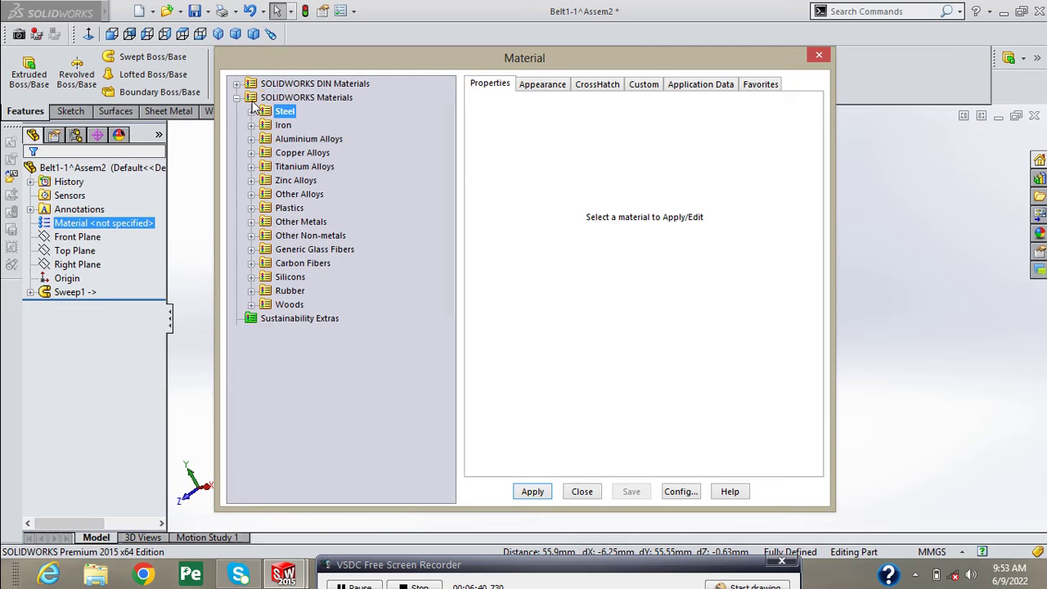
pyautogui.click(251, 291)
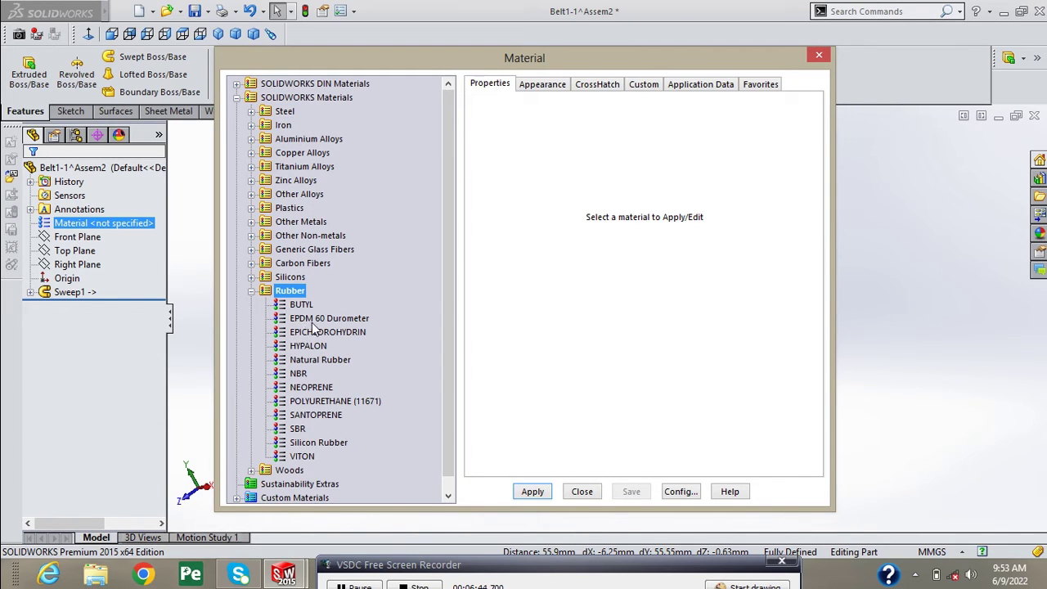
pyautogui.click(299, 305)
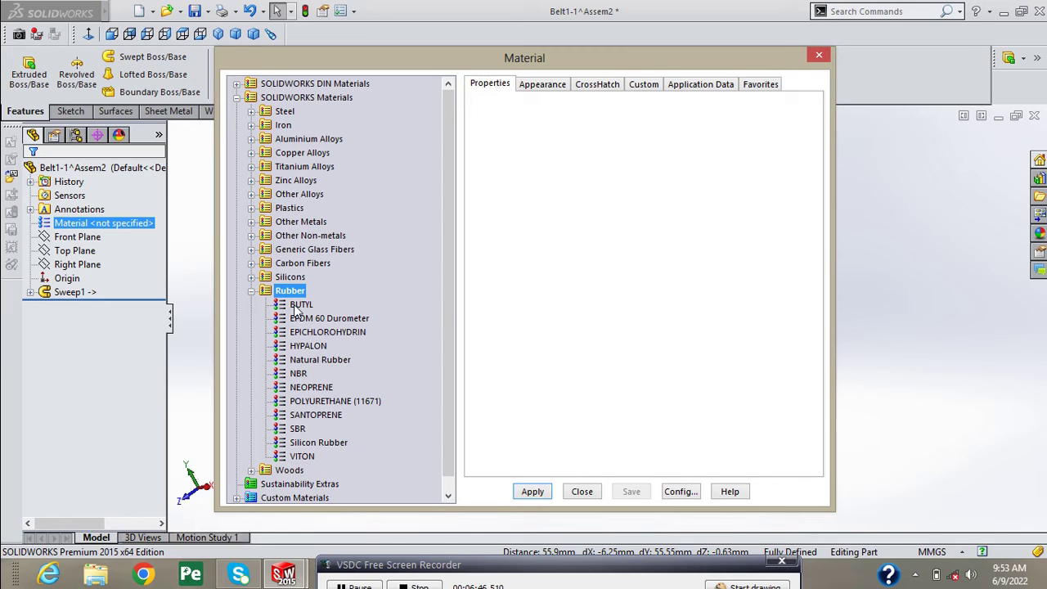
pyautogui.click(534, 494)
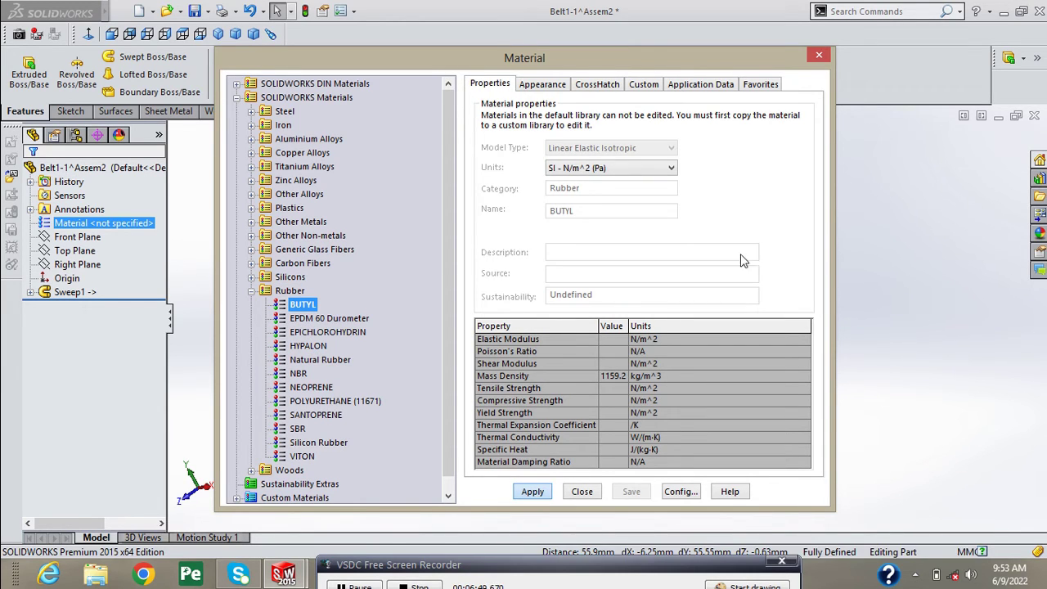
pyautogui.click(819, 54)
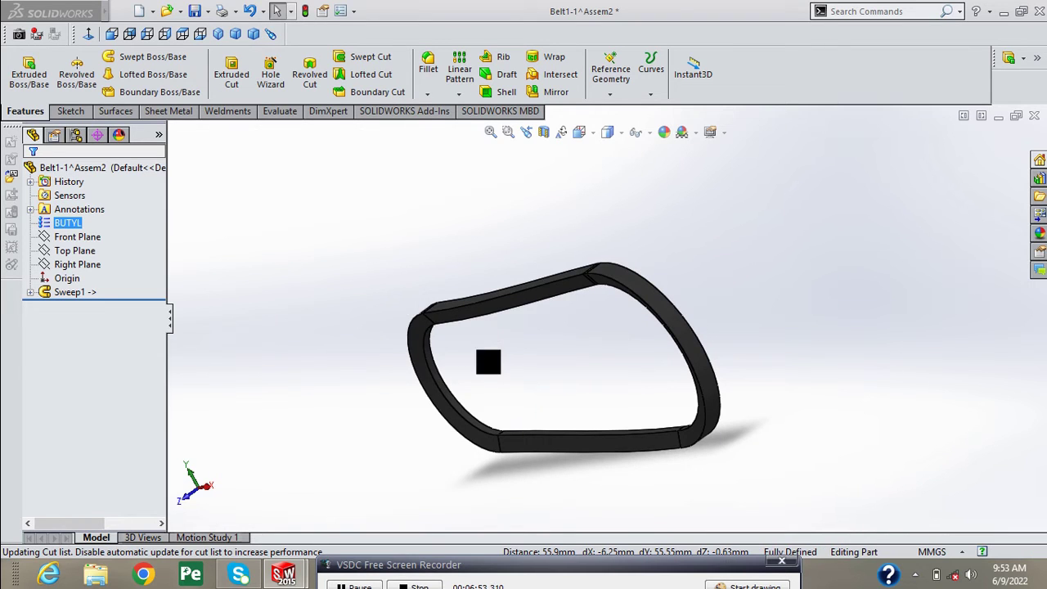
pyautogui.moveTo(493, 353)
pyautogui.mouseDown(button='middle')
pyautogui.moveTo(500, 231)
pyautogui.moveTo(603, 423)
pyautogui.moveTo(563, 398)
pyautogui.moveTo(482, 247)
pyautogui.moveTo(306, 290)
pyautogui.moveTo(286, 205)
pyautogui.moveTo(358, 225)
pyautogui.moveTo(430, 304)
pyautogui.moveTo(547, 345)
pyautogui.moveTo(638, 357)
pyautogui.moveTo(667, 387)
pyautogui.mouseUp(button='middle')
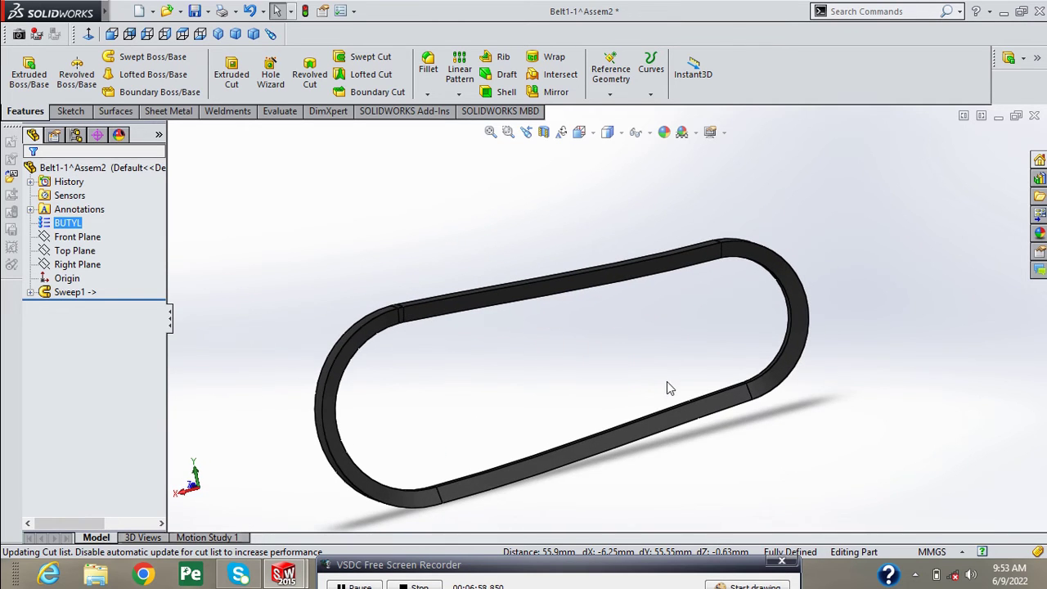
# Step: Close the belt part, saving changes and rebuilding the assembly
pyautogui.click(1033, 117)
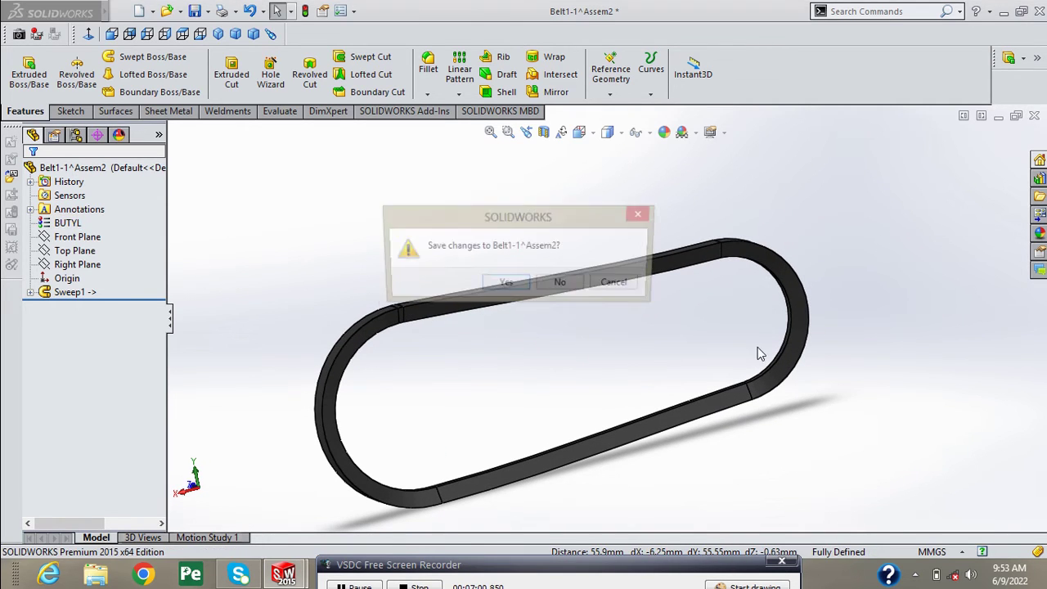
pyautogui.click(511, 289)
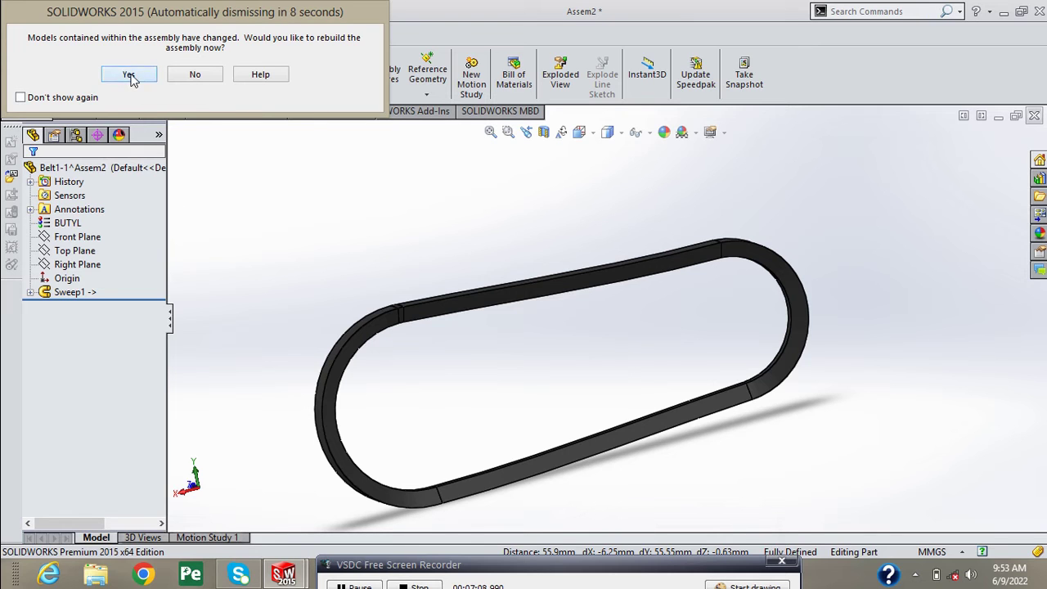
pyautogui.click(129, 74)
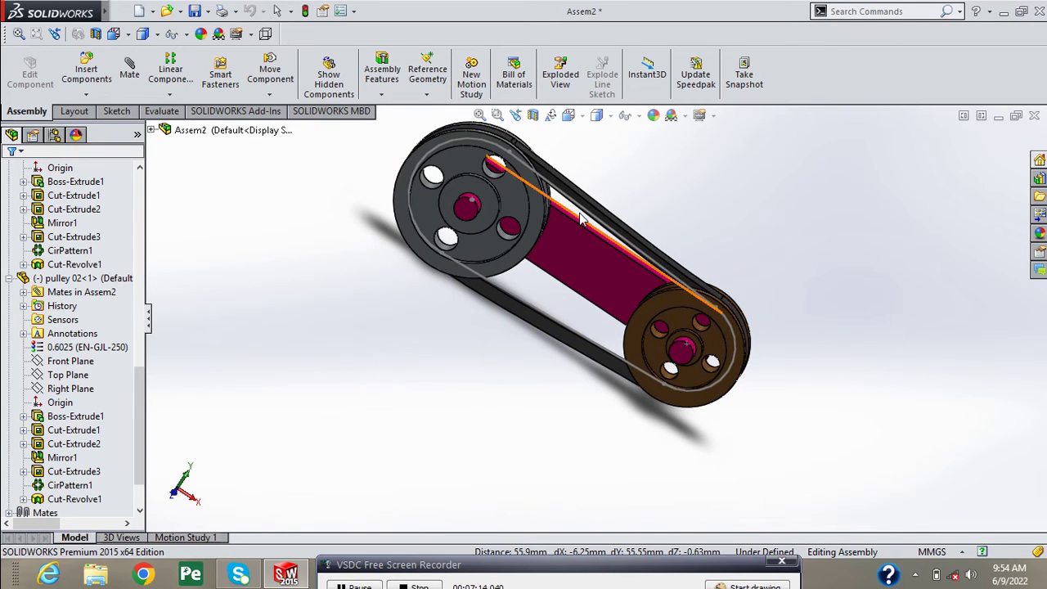
# Step: Drag the left driving pulley around its axis to check it turns within the belt
pyautogui.scroll(-3, 585, 227)
pyautogui.scroll(-2, 585, 227)
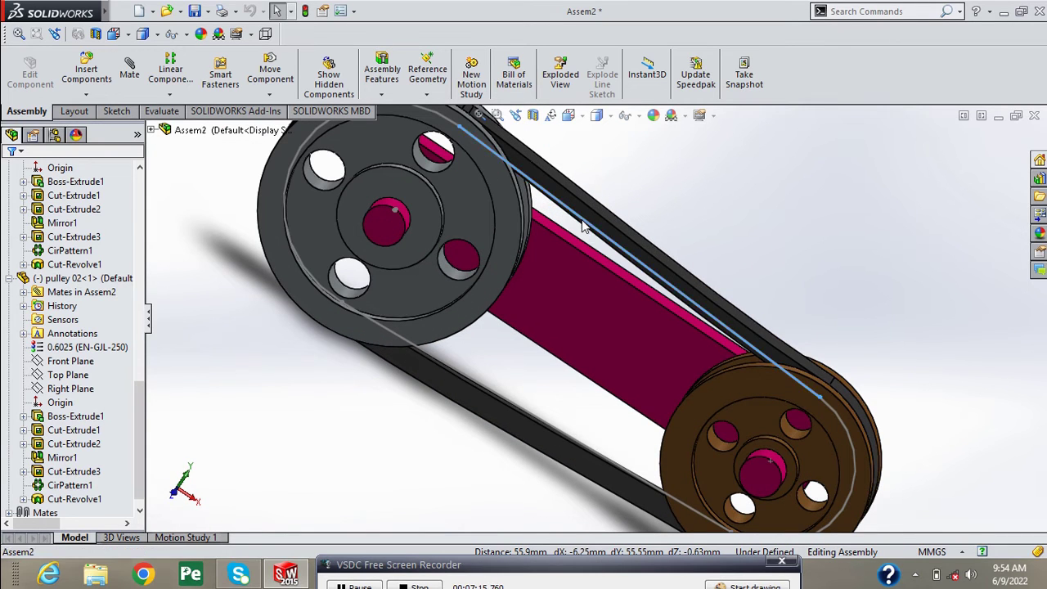
pyautogui.rightClick(582, 226)
pyautogui.press('Escape')
pyautogui.scroll(2, 579, 327)
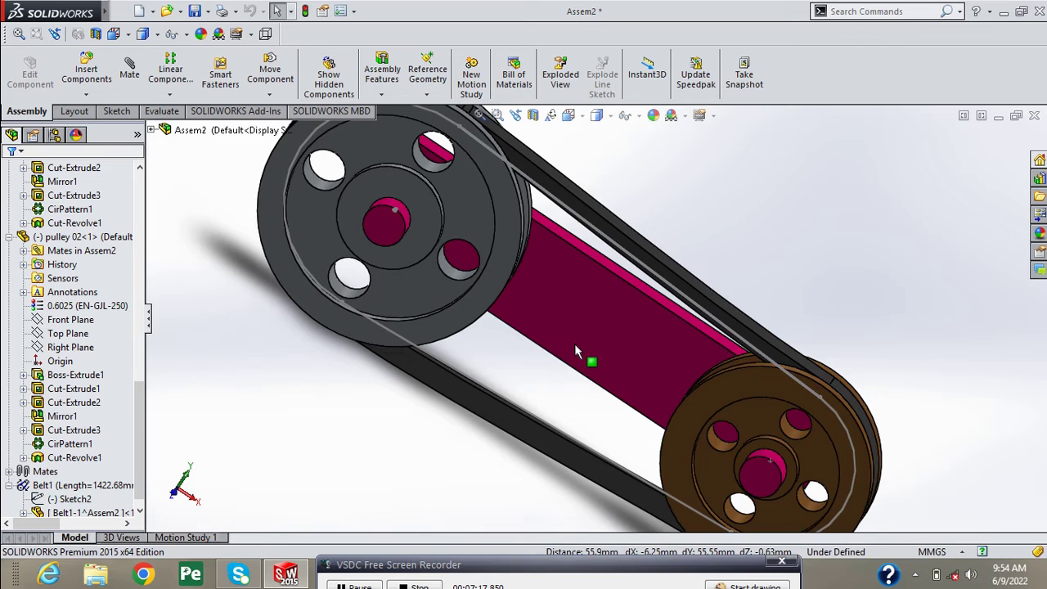
pyautogui.scroll(2, 574, 343)
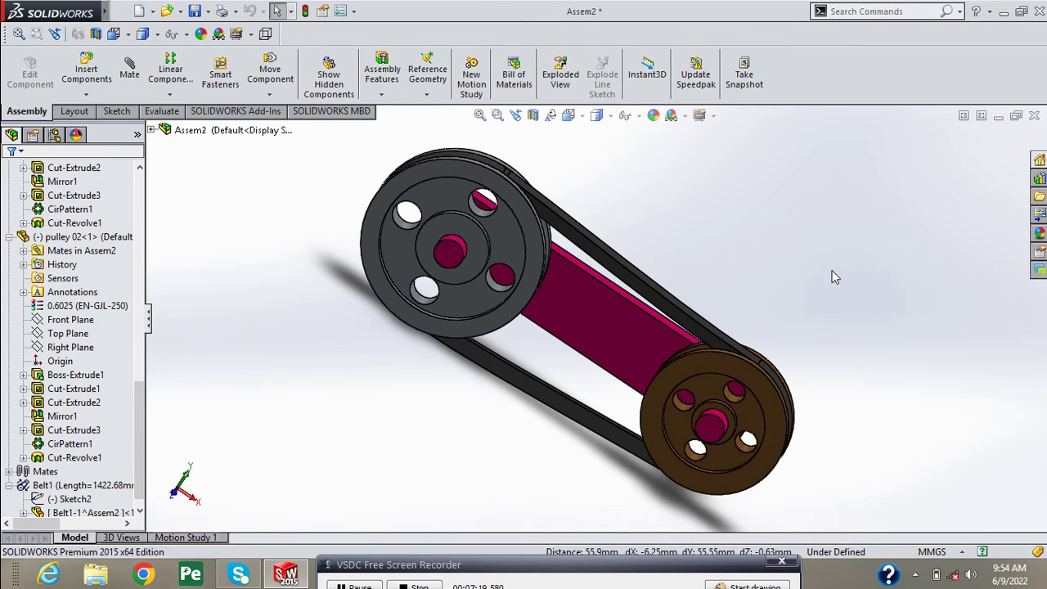
pyautogui.scroll(1, 835, 276)
pyautogui.scroll(1, 720, 268)
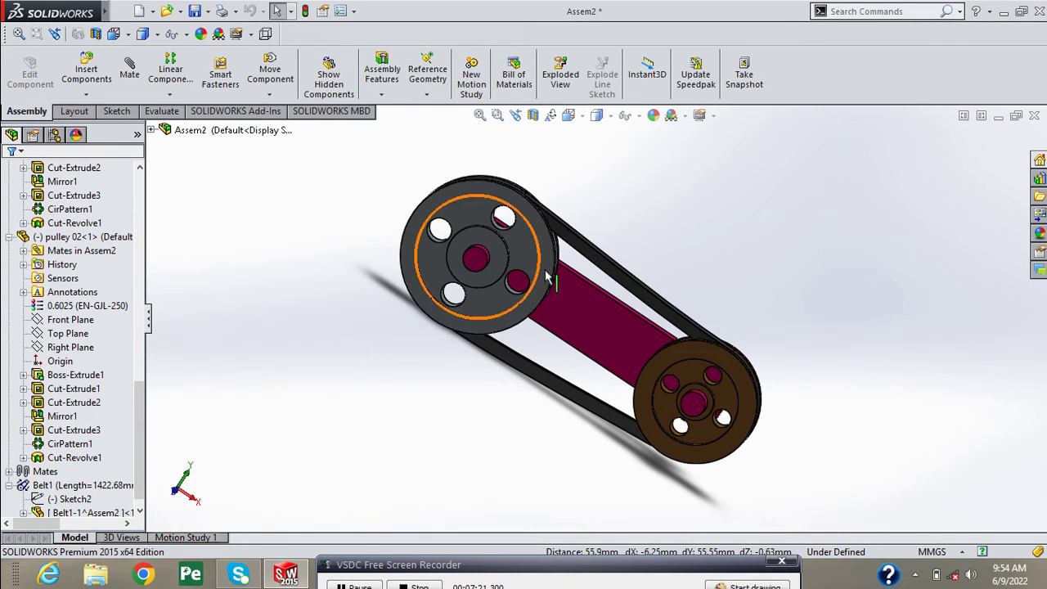
pyautogui.click(465, 314)
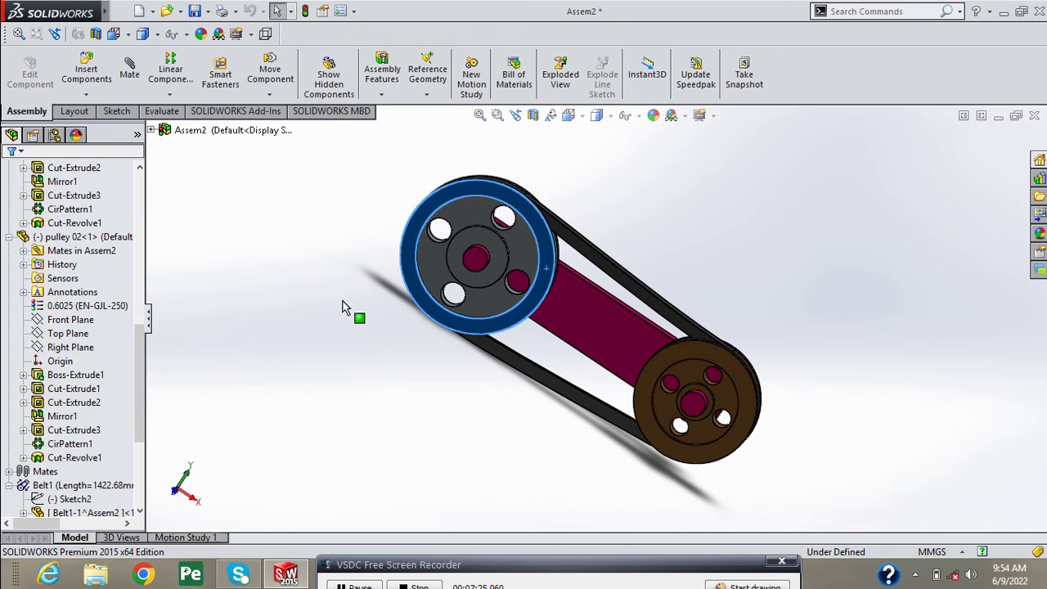
pyautogui.moveTo(497, 318); pyautogui.dragTo(489, 373)
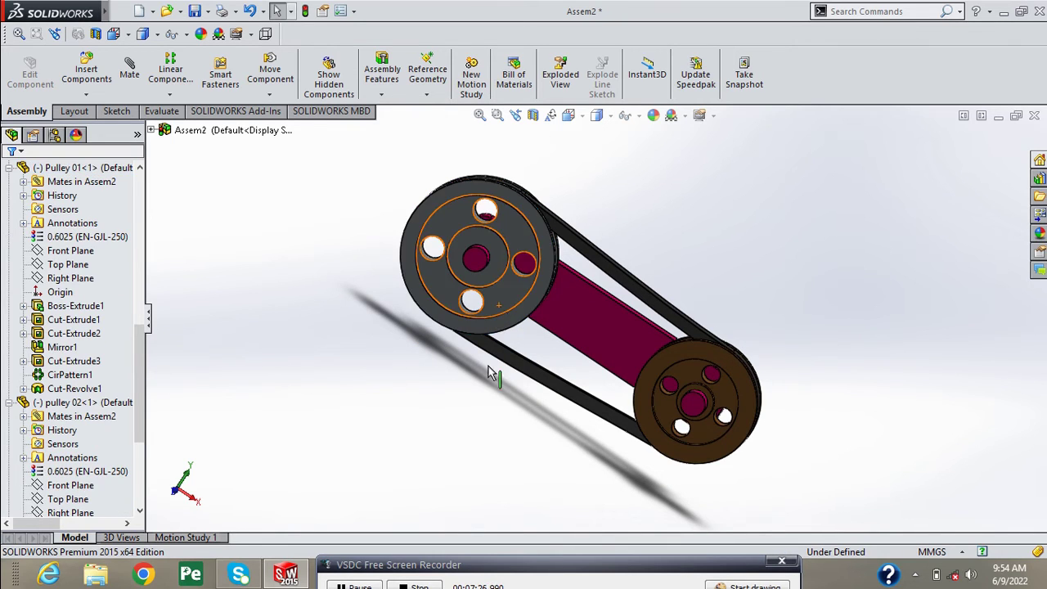
pyautogui.click(525, 319)
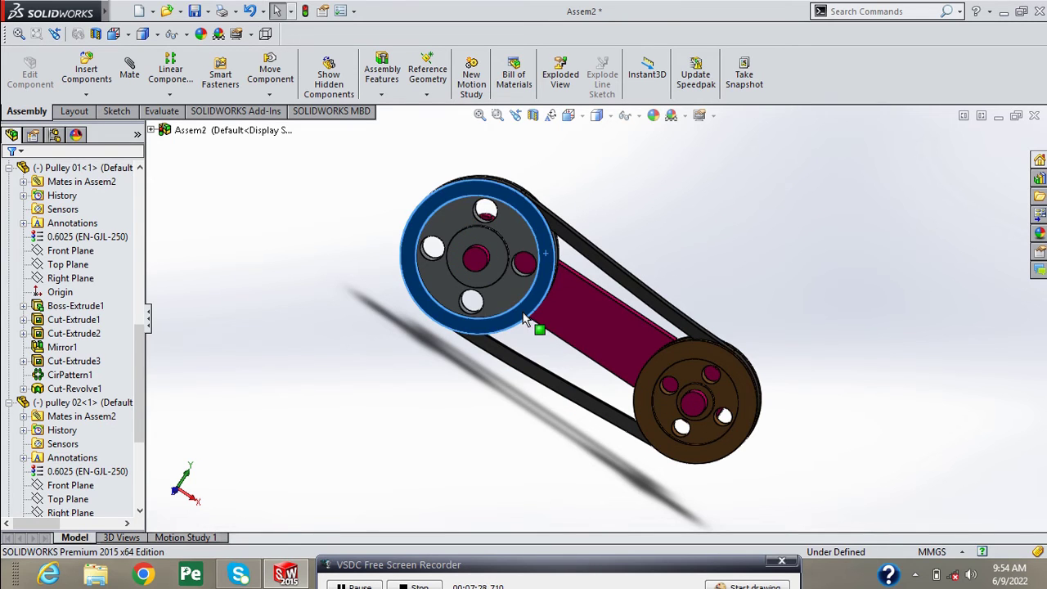
pyautogui.moveTo(524, 319)
pyautogui.mouseDown()
pyautogui.moveTo(479, 390)
pyautogui.moveTo(502, 180)
pyautogui.moveTo(491, 397)
pyautogui.moveTo(497, 297)
pyautogui.moveTo(420, 247)
pyautogui.moveTo(522, 359)
pyautogui.moveTo(492, 185)
pyautogui.moveTo(525, 355)
pyautogui.moveTo(524, 190)
pyautogui.moveTo(472, 356)
pyautogui.moveTo(507, 182)
pyautogui.moveTo(518, 367)
pyautogui.moveTo(541, 226)
pyautogui.moveTo(518, 417)
pyautogui.moveTo(367, 357)
pyautogui.moveTo(459, 383)
pyautogui.mouseUp()
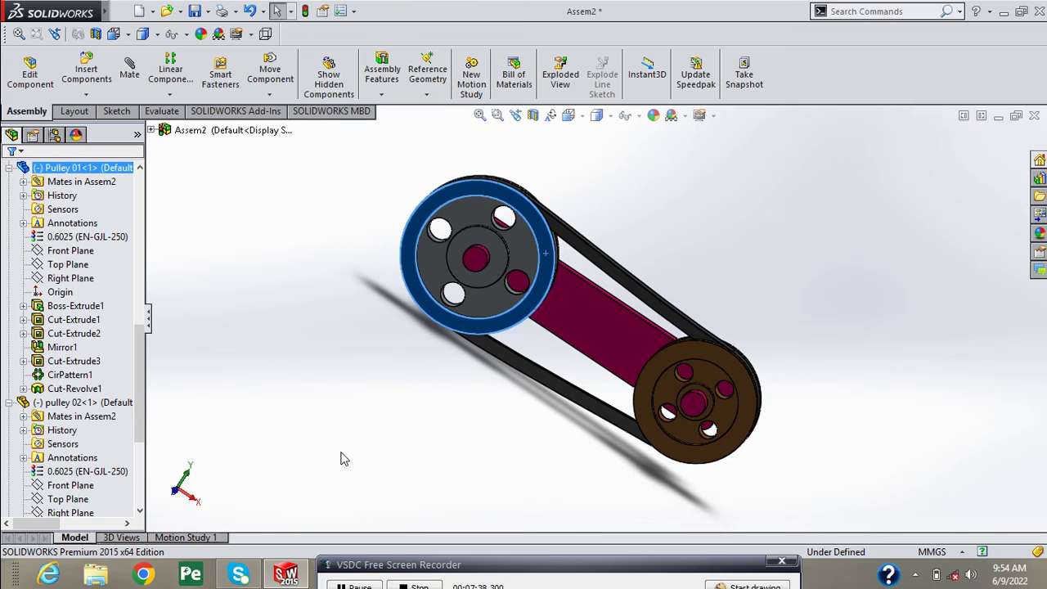
# Step: Switch to Motion Study 1 and set playback to 5x, then 10 sec
pyautogui.click(188, 537)
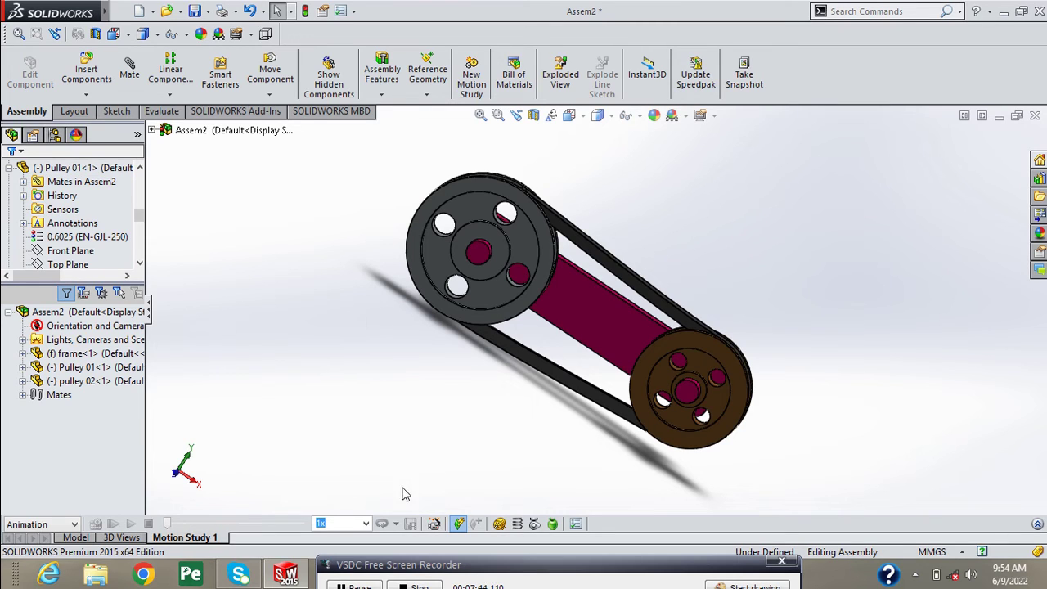
pyautogui.click(365, 524)
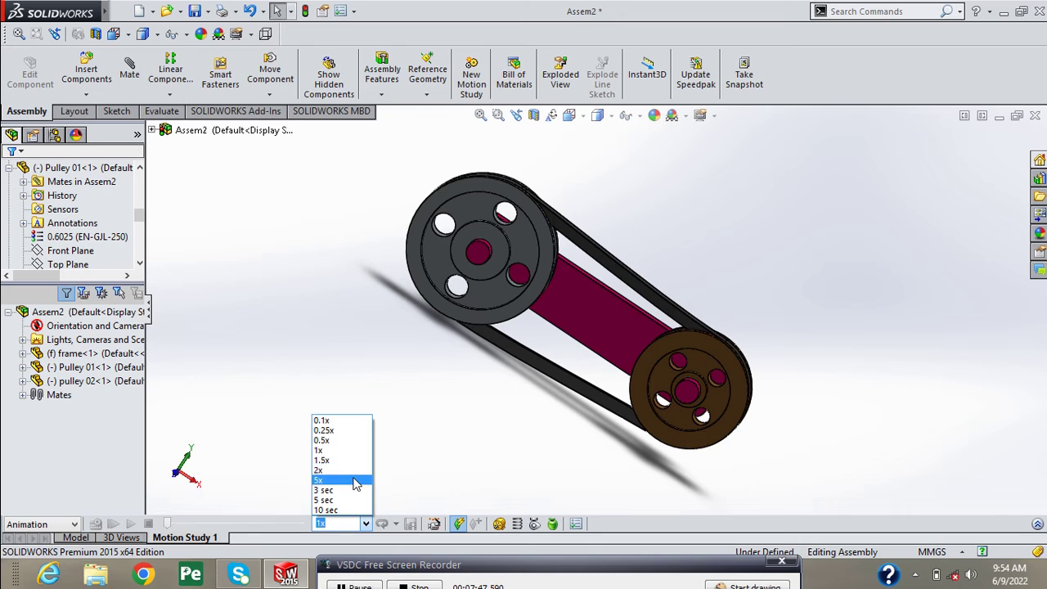
pyautogui.click(355, 480)
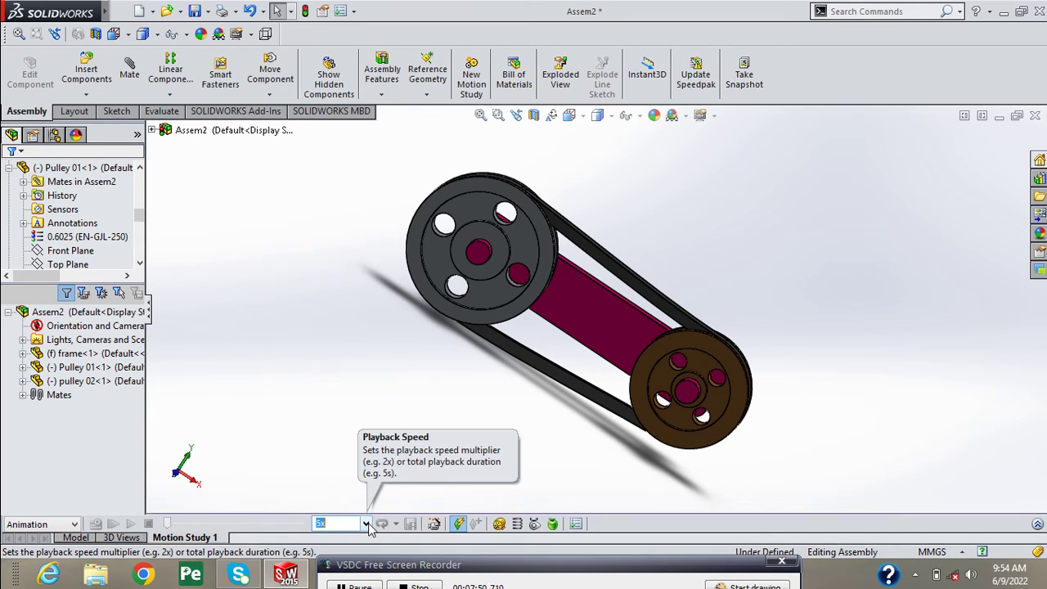
pyautogui.click(366, 525)
pyautogui.click(350, 510)
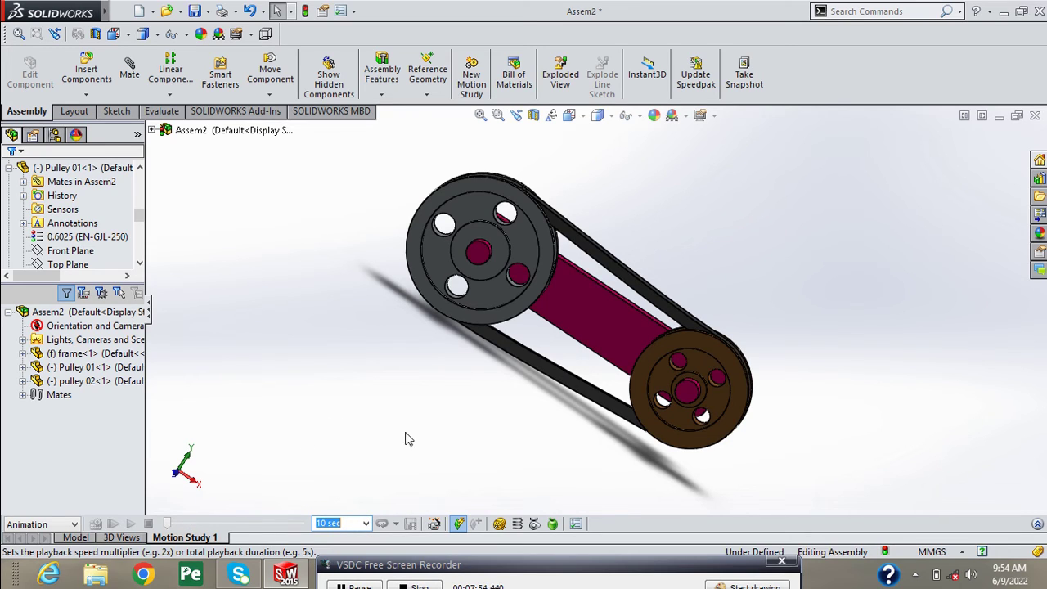
pyautogui.click(396, 529)
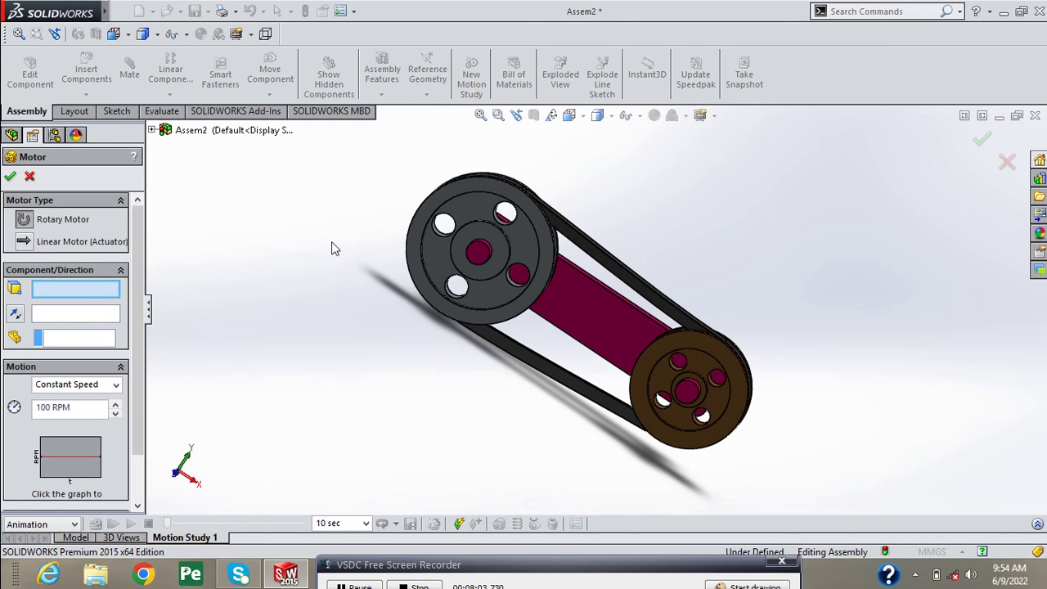
# Step: Pick the left pulley's hub edge for the rotary motor and clear the old speed value
pyautogui.scroll(-2, 467, 245)
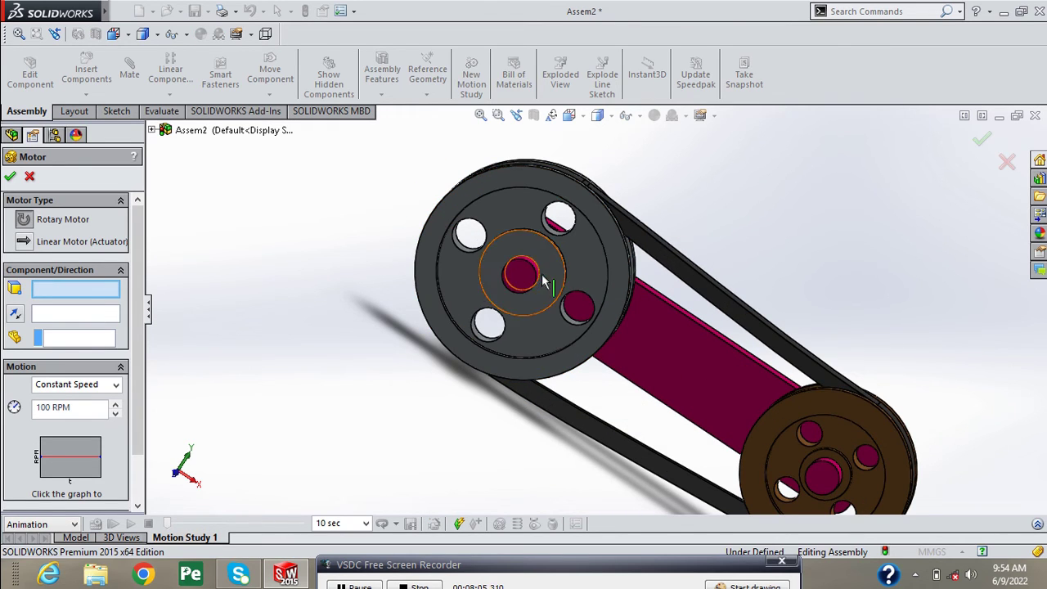
pyautogui.moveTo(542, 282); pyautogui.dragTo(531, 285, button='middle')
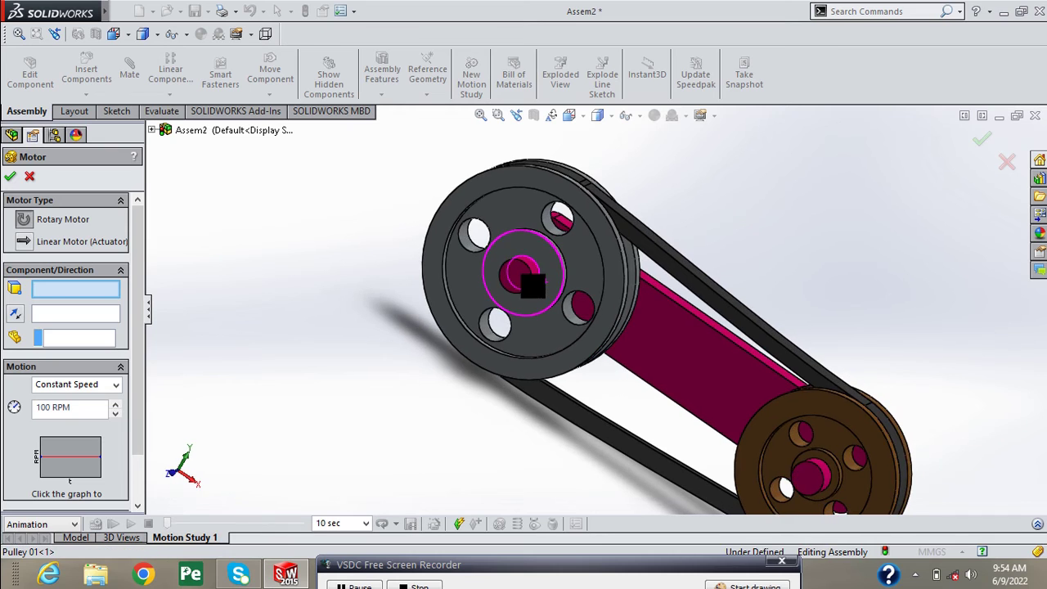
pyautogui.scroll(-1, 533, 285)
pyautogui.scroll(-1, 535, 284)
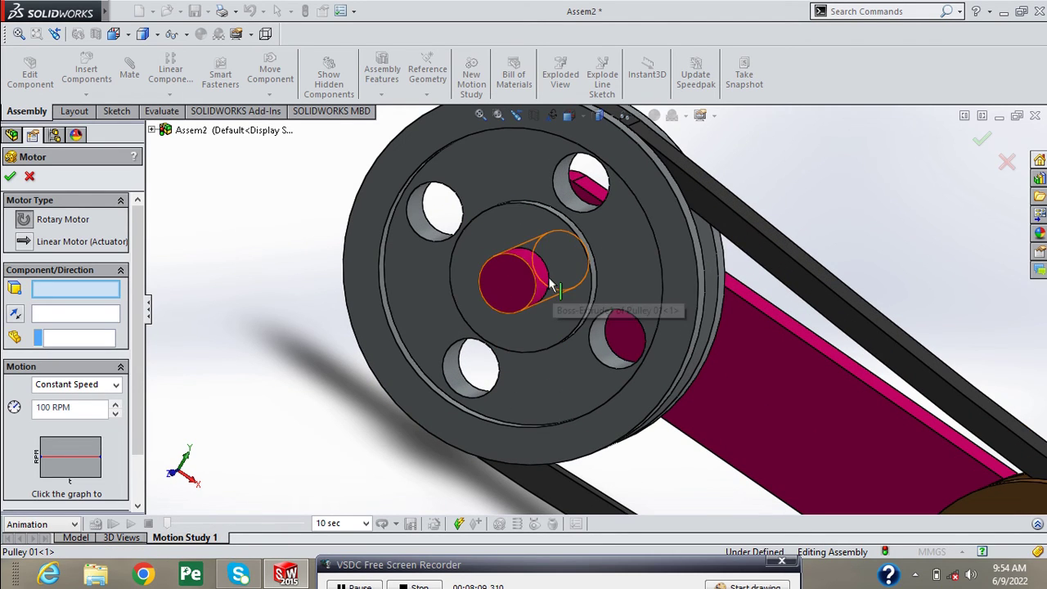
pyautogui.click(548, 288)
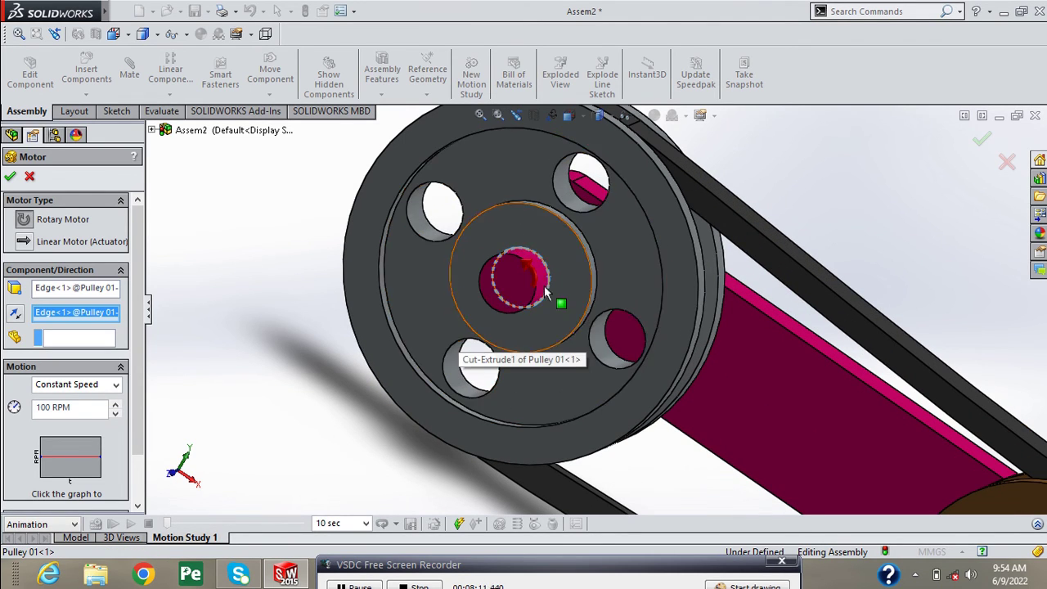
pyautogui.press('z')
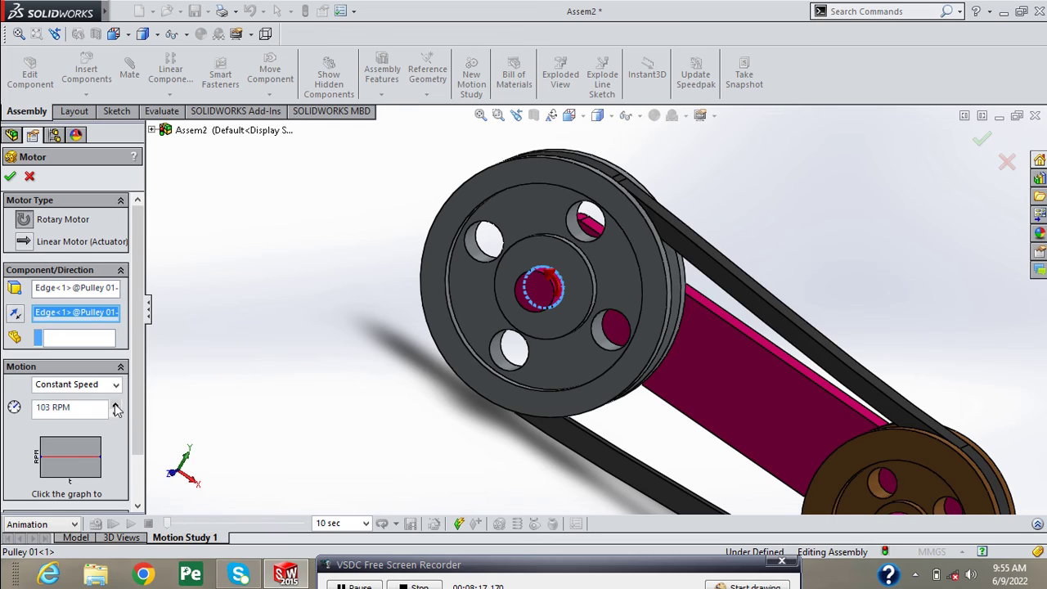
pyautogui.moveTo(105, 407); pyautogui.dragTo(20, 417)
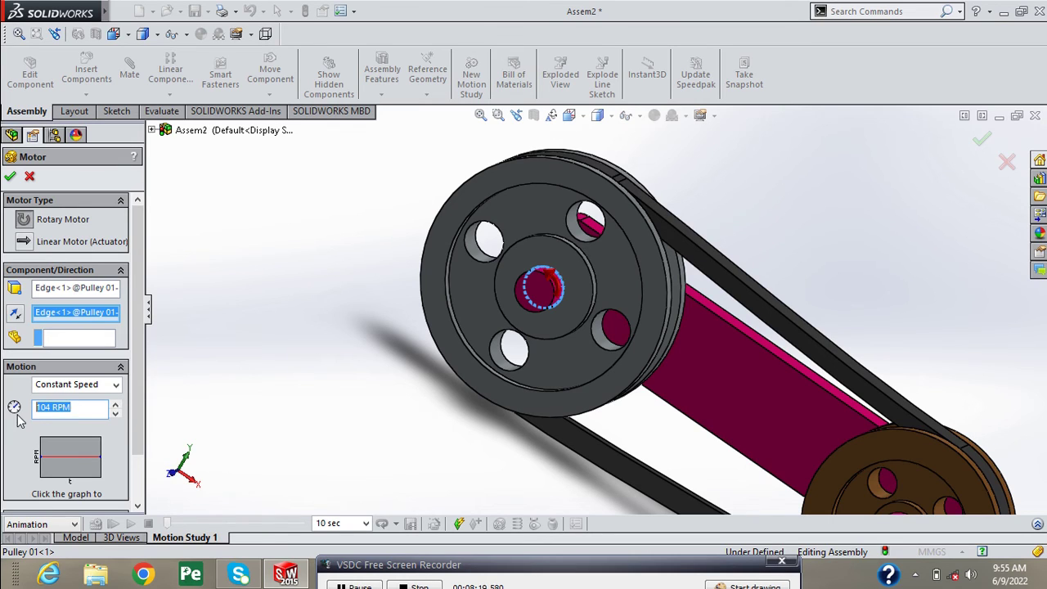
pyautogui.press('BackSpace')
# Step: Accept the rotary motor on the driving pulley
pyautogui.press('Return')
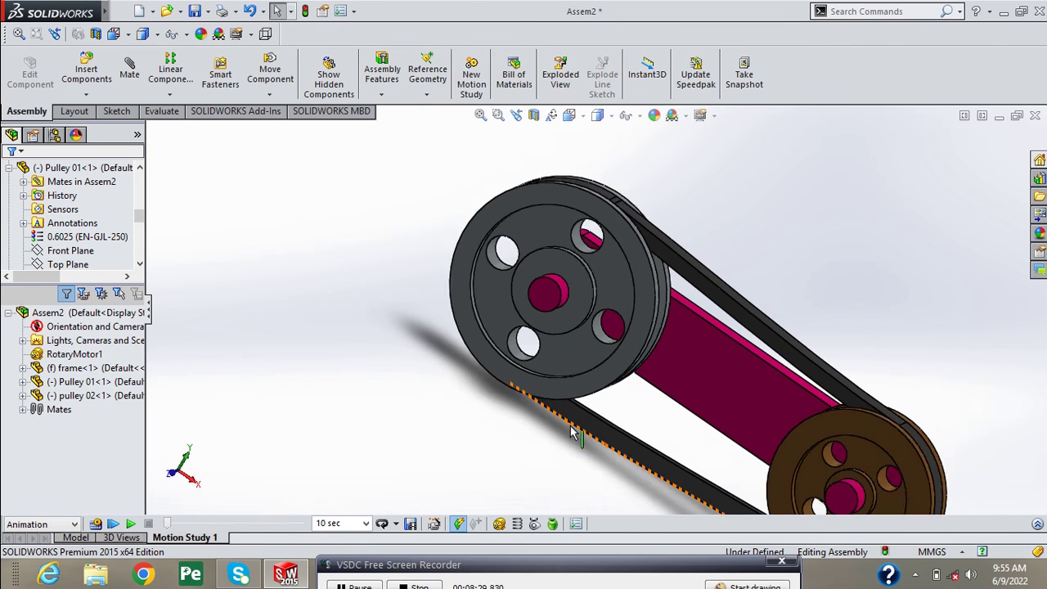
pyautogui.scroll(1, 565, 434)
pyautogui.scroll(-2, 652, 392)
pyautogui.scroll(-2, 652, 393)
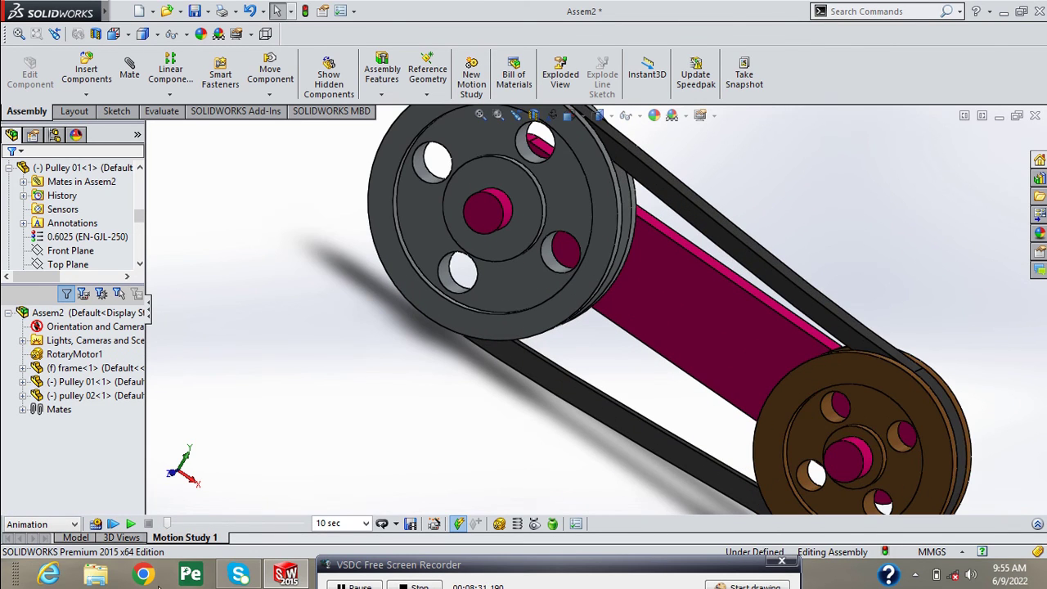
# Step: Calculate the motion study and watch the pulleys and belt turn together
pyautogui.click(130, 524)
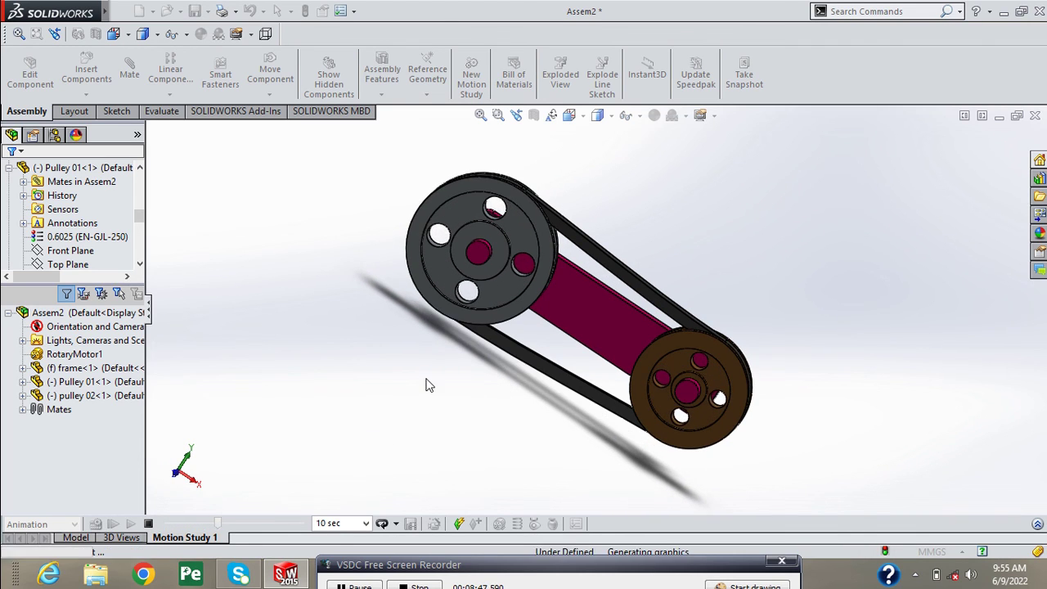
pyautogui.scroll(-2, 445, 328)
pyautogui.scroll(6, 448, 326)
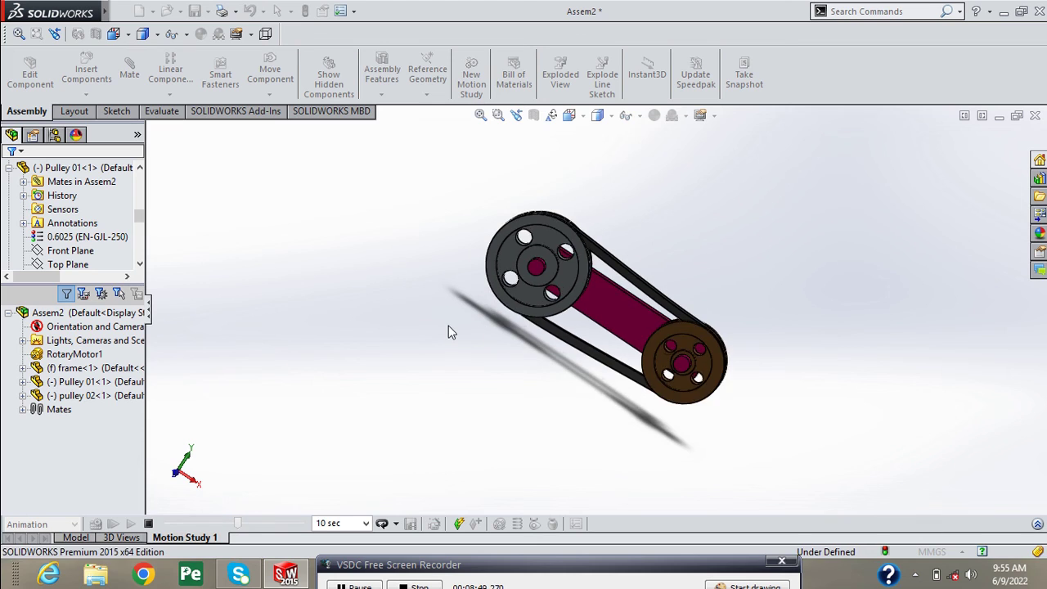
pyautogui.scroll(-4, 449, 323)
pyautogui.scroll(-2, 465, 319)
pyautogui.scroll(4, 828, 237)
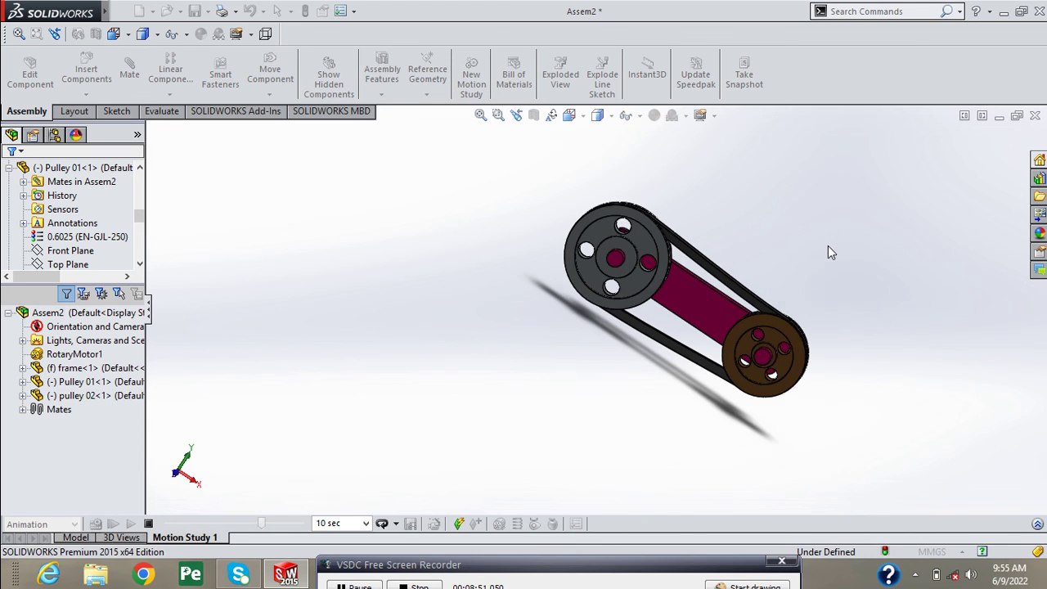
pyautogui.scroll(-3, 785, 273)
pyautogui.scroll(-2, 614, 385)
pyautogui.scroll(-2, 607, 381)
pyautogui.scroll(2, 605, 380)
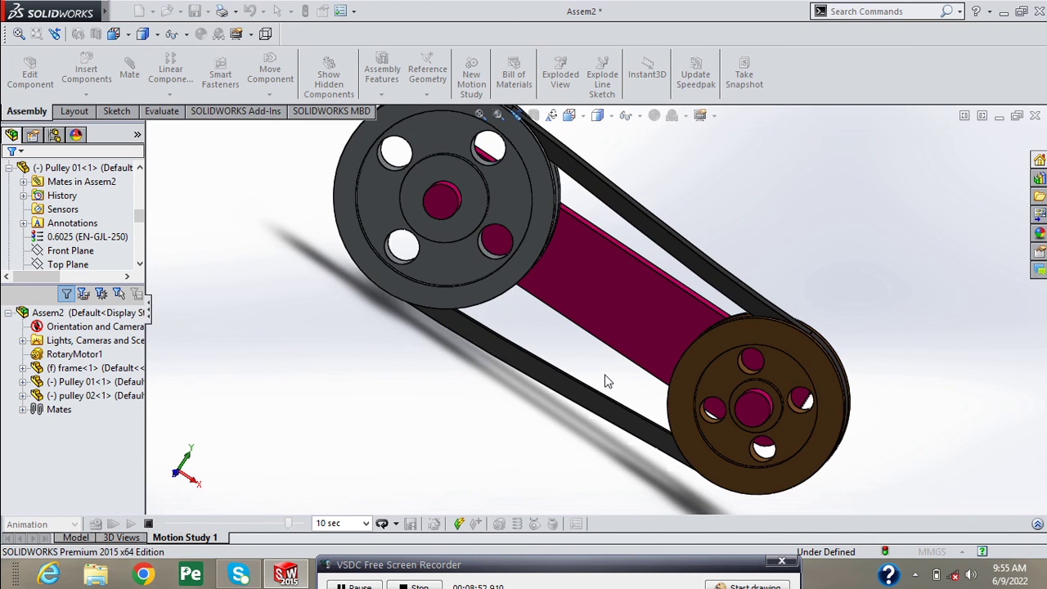
pyautogui.scroll(2, 563, 334)
pyautogui.scroll(-2, 563, 334)
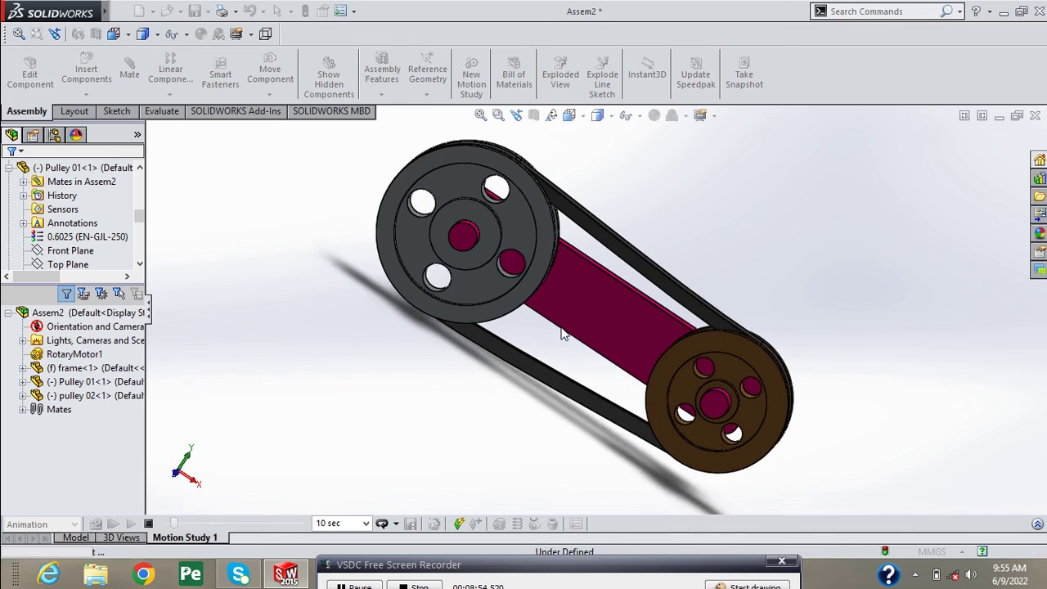
pyautogui.scroll(-2, 523, 337)
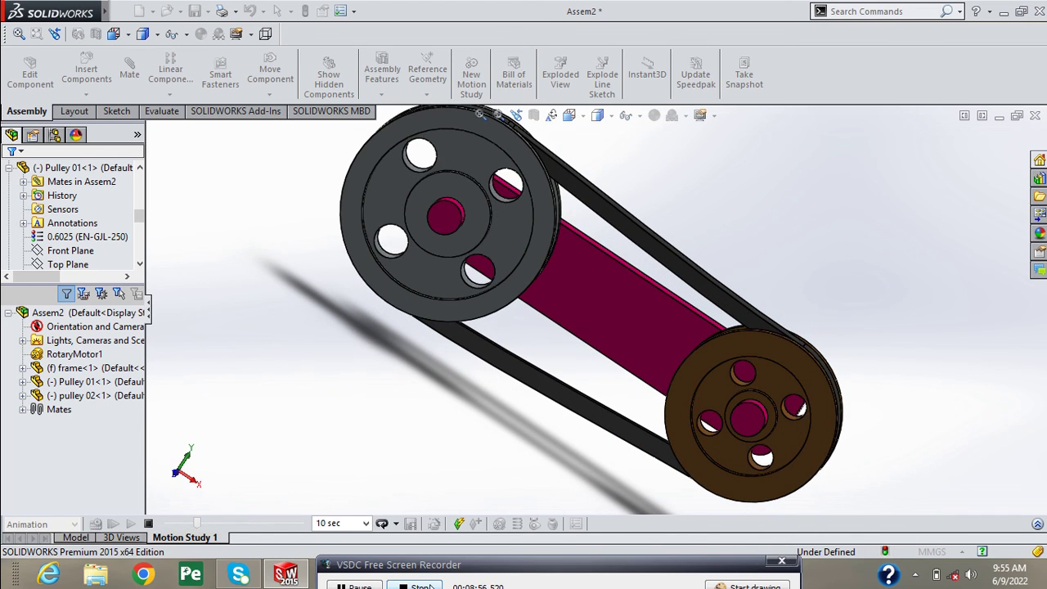